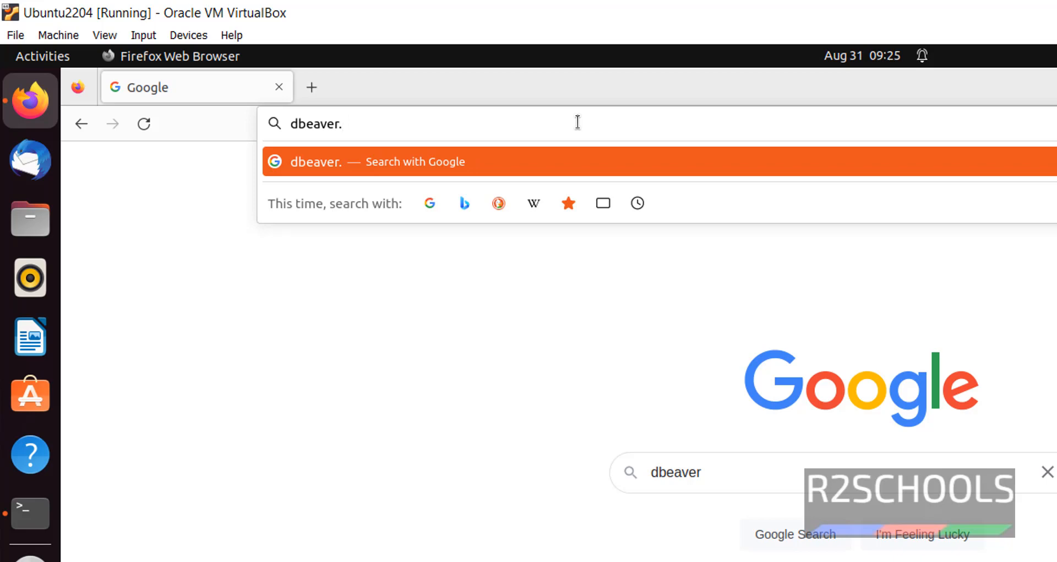
# Step: Open the dbeaver.io website and search the installed applications for an existing DBeaver installation
pyautogui.press('Return')
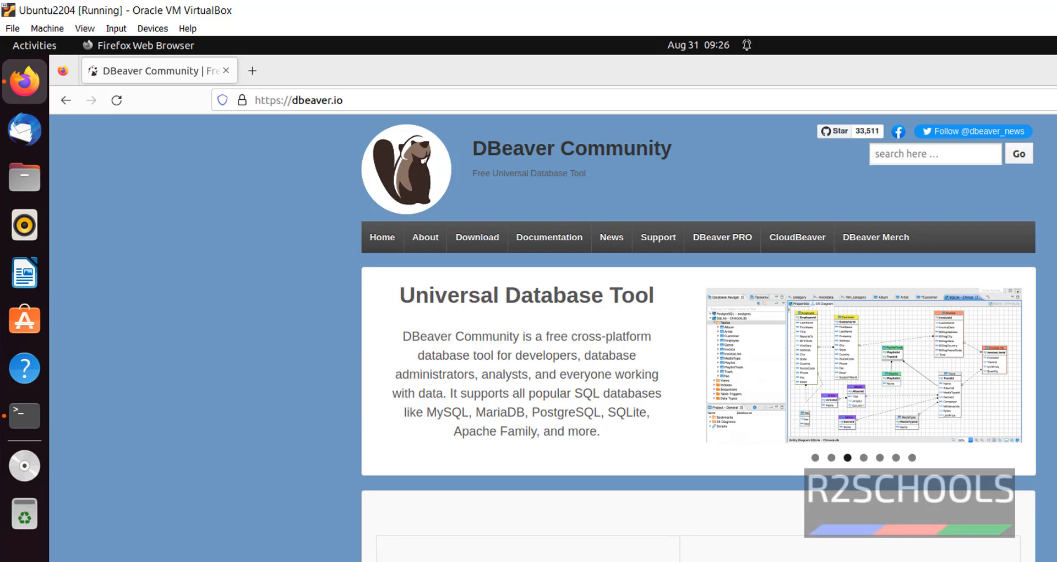
pyautogui.press('super')
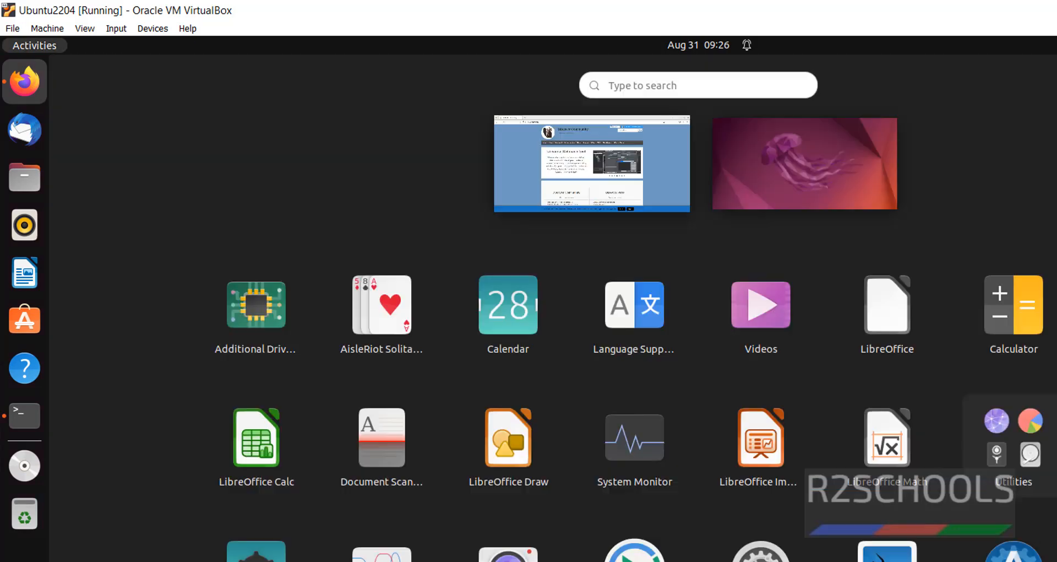
pyautogui.write('dl')
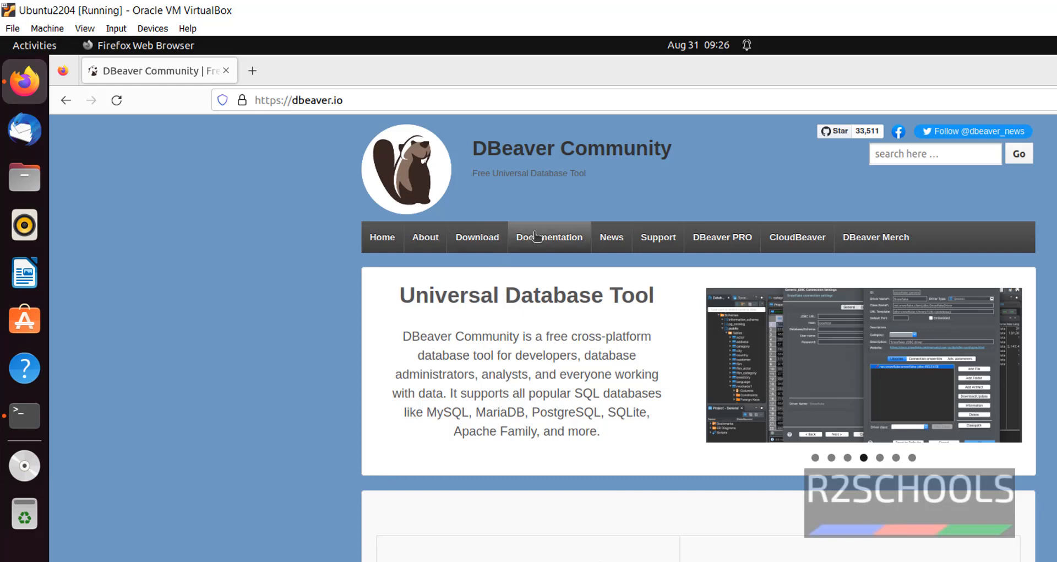
# Step: Open the Installation page of the DBeaver documentation and examine the installer and Debian package instructions
pyautogui.click(534, 237)
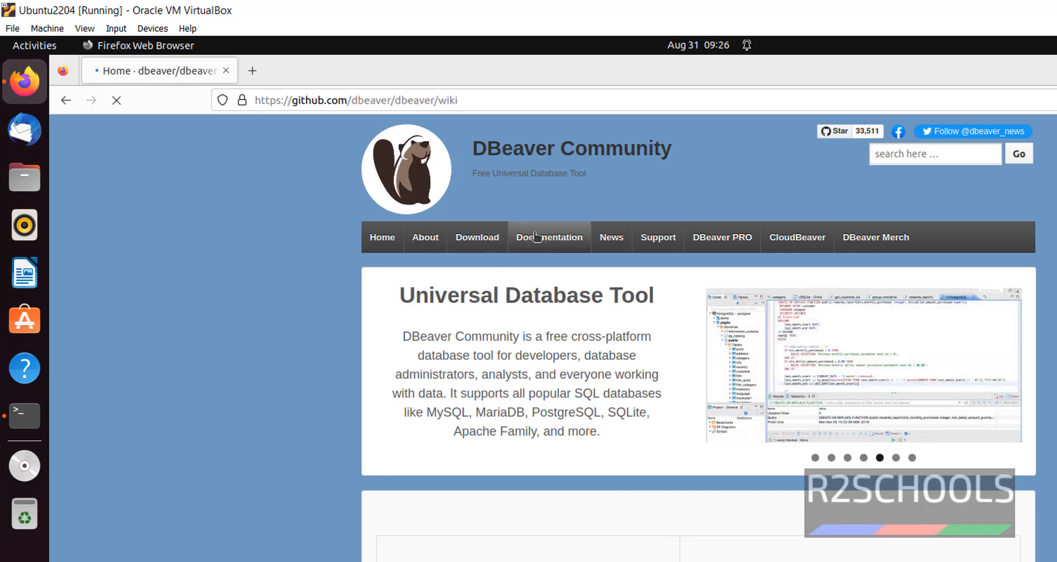
pyautogui.scroll(-3, 716, 276)
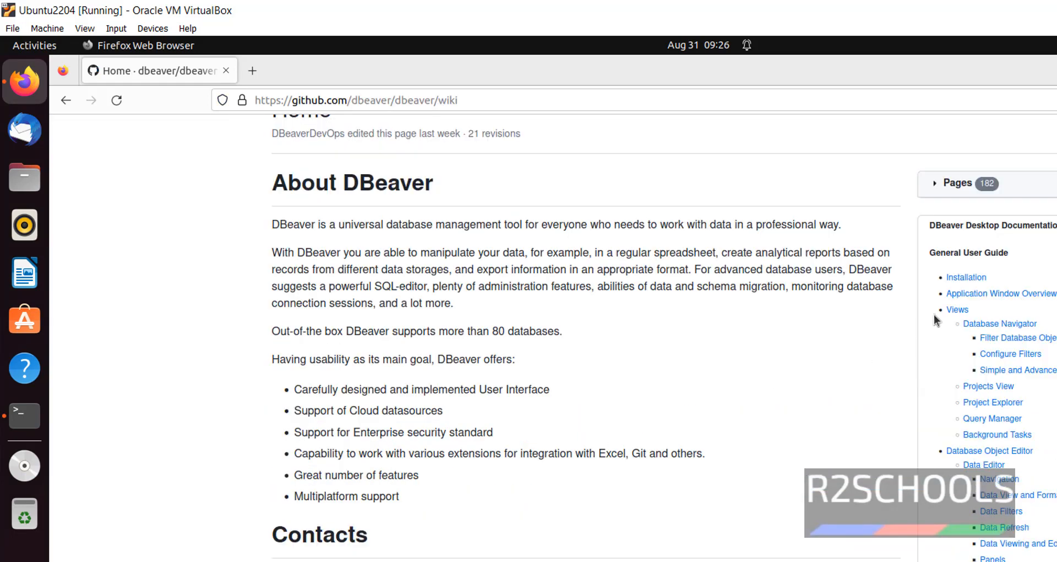
pyautogui.click(978, 278)
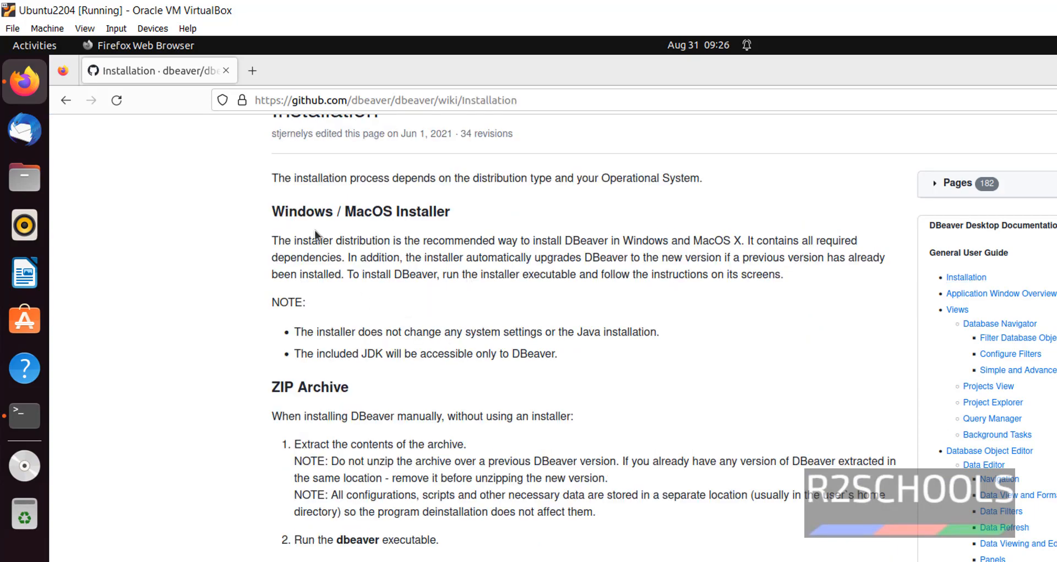
pyautogui.moveTo(285, 215); pyautogui.dragTo(452, 215)
pyautogui.click(558, 546)
pyautogui.scroll(-3, 557, 546)
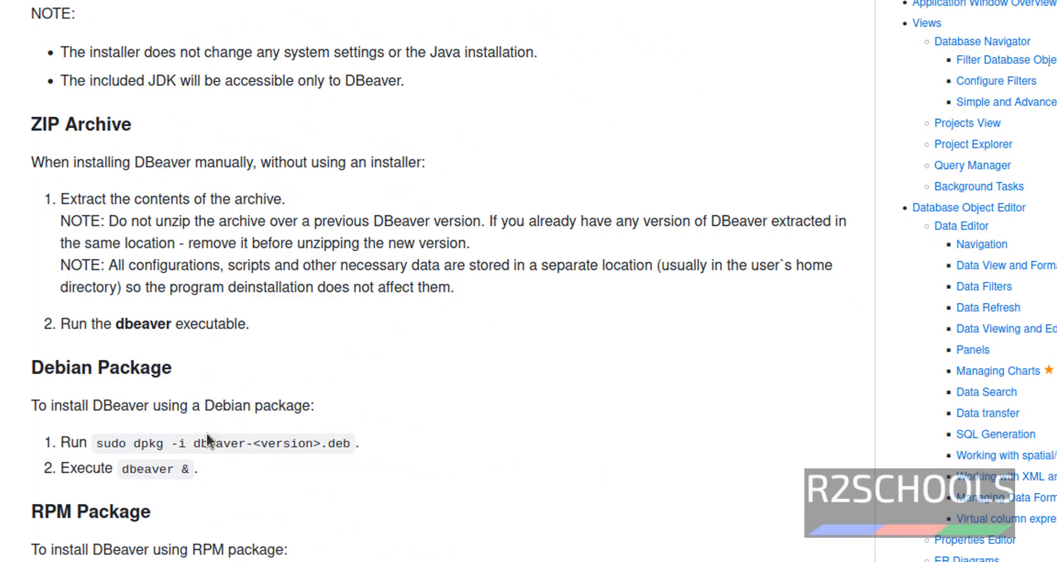
pyautogui.moveTo(363, 445); pyautogui.dragTo(151, 444)
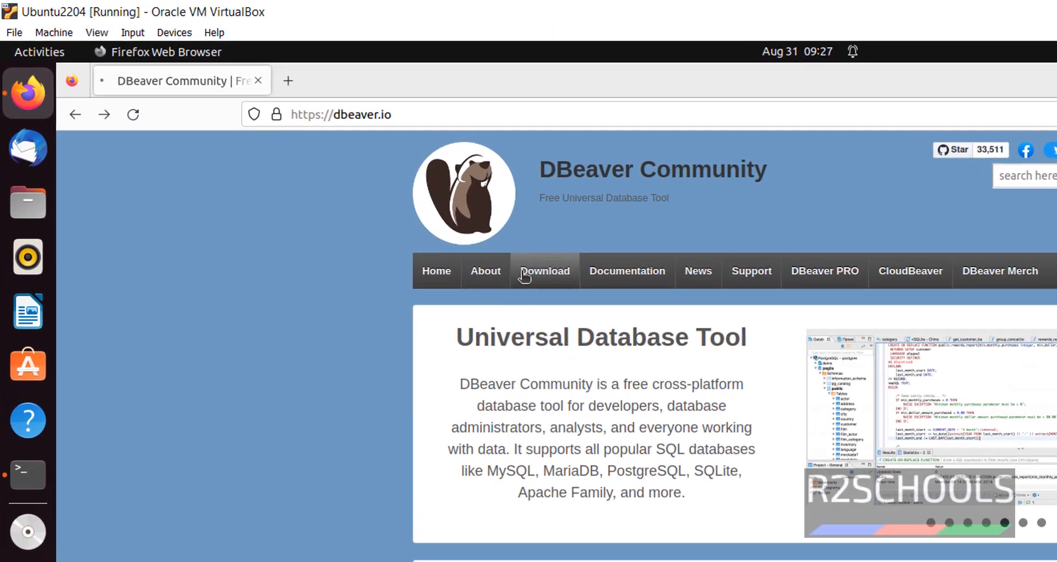
# Step: Copy the link of the Linux Debian package (installer) from the DBeaver website's Download page
pyautogui.click(385, 203)
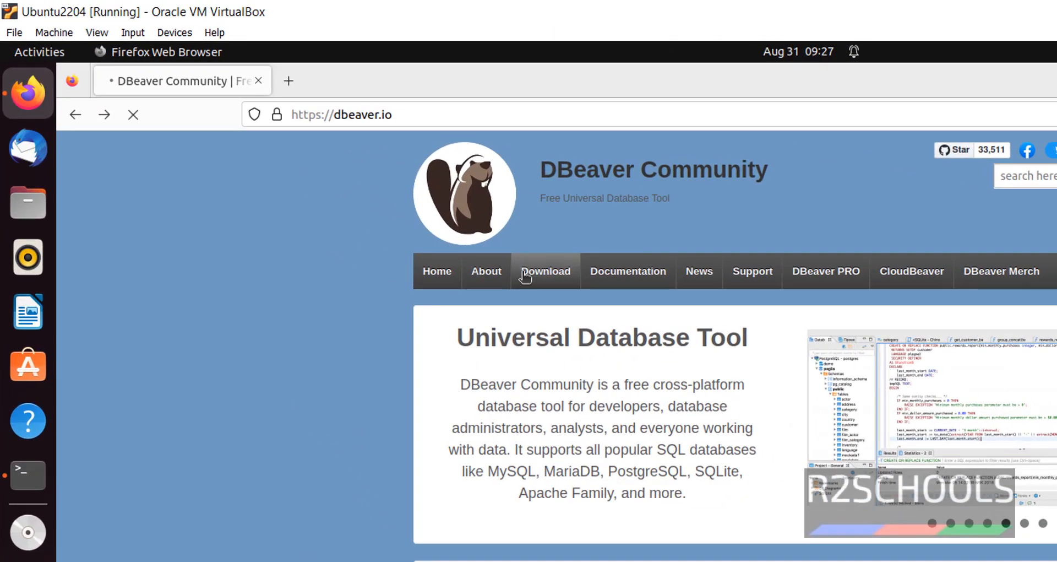
pyautogui.scroll(-5, 494, 505)
pyautogui.click(422, 402)
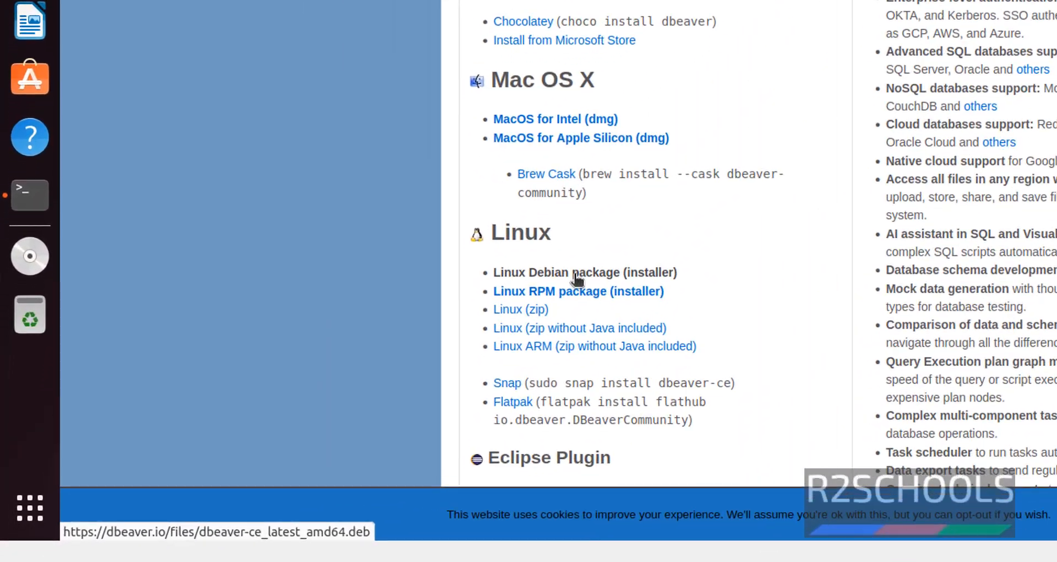
pyautogui.rightClick(371, 379)
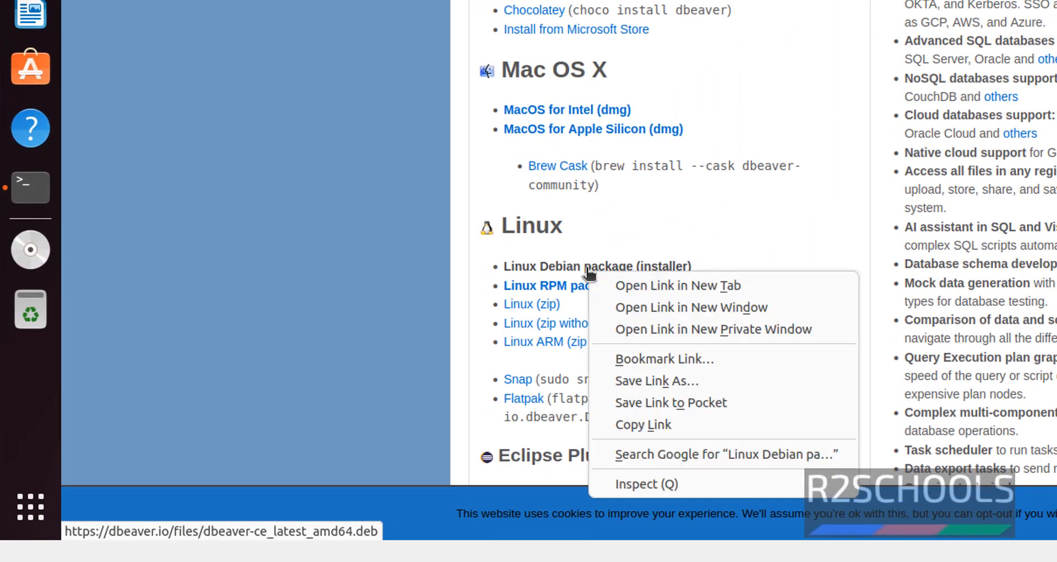
pyautogui.click(670, 426)
pyautogui.scroll(-3, 669, 426)
pyautogui.click(30, 187)
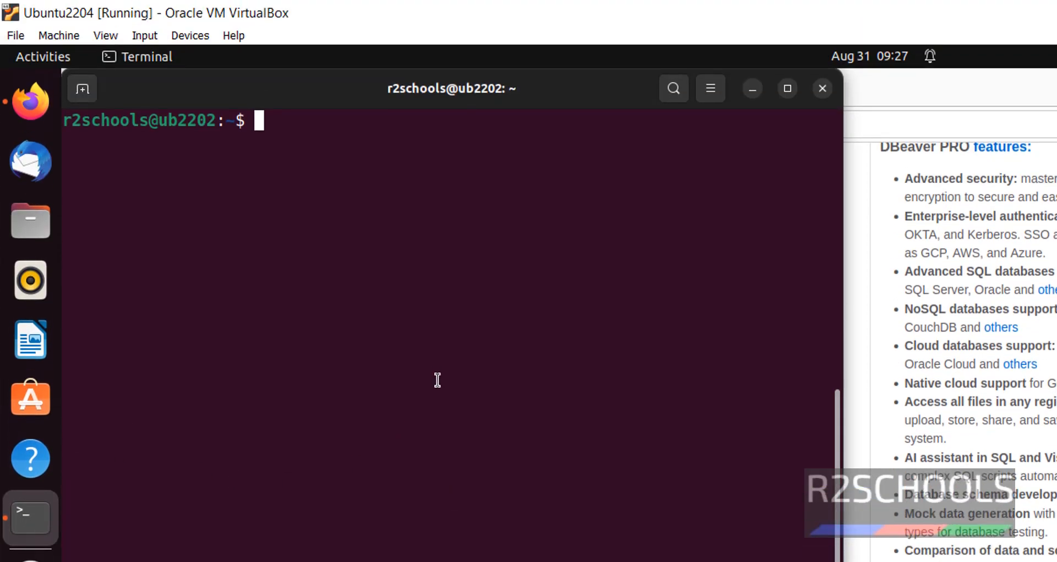
pyautogui.write('wget')
pyautogui.rightClick(412, 257)
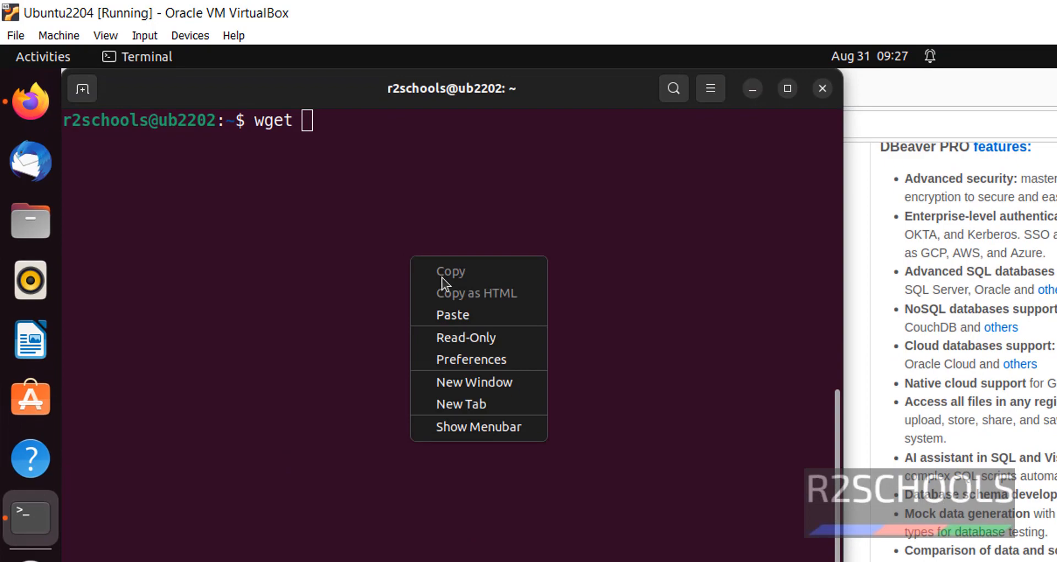
pyautogui.click(469, 313)
pyautogui.press('Return')
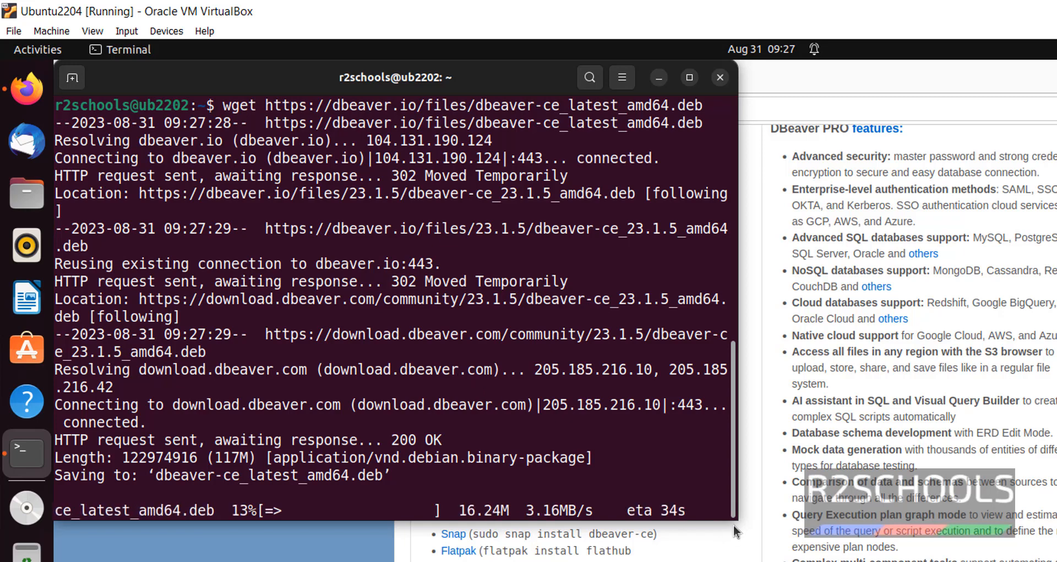
pyautogui.moveTo(735, 522); pyautogui.dragTo(1004, 556)
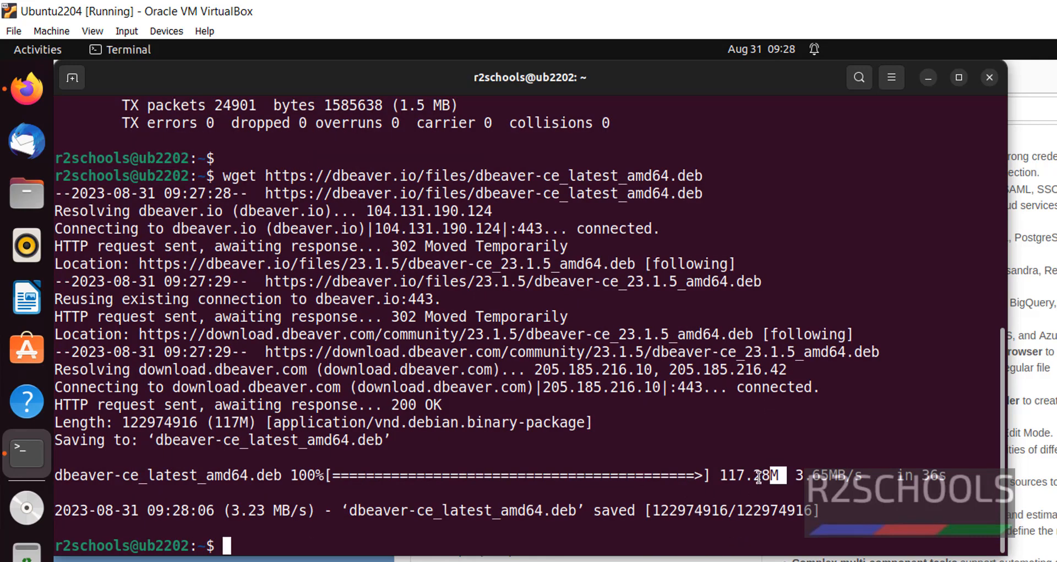
pyautogui.moveTo(759, 477); pyautogui.dragTo(721, 476)
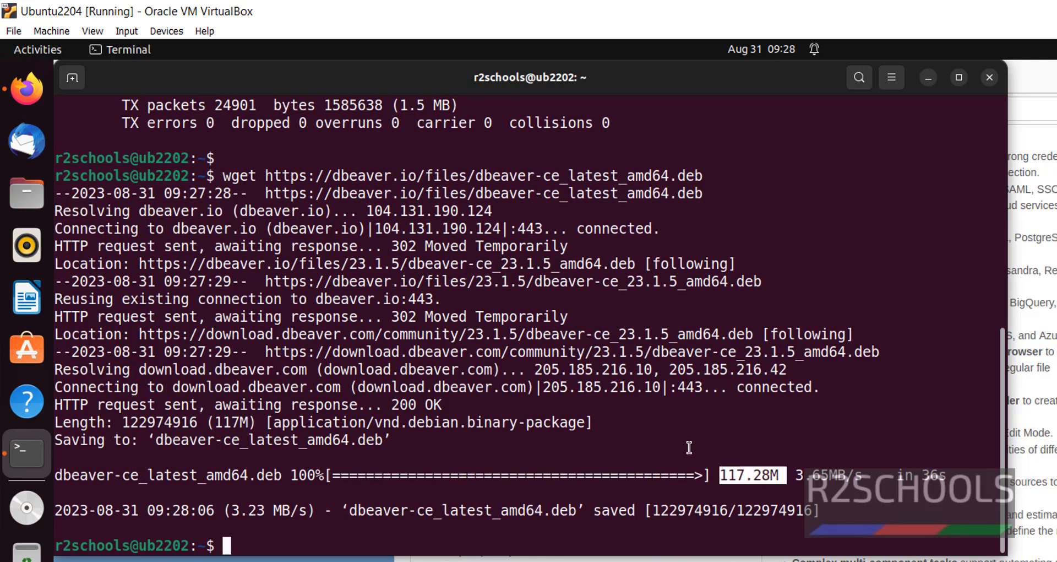
# Step: Clear the terminal and list the home directory to check for dbeaver-ce_latest_amd64.deb
pyautogui.hotkey('ctrl', 'l')
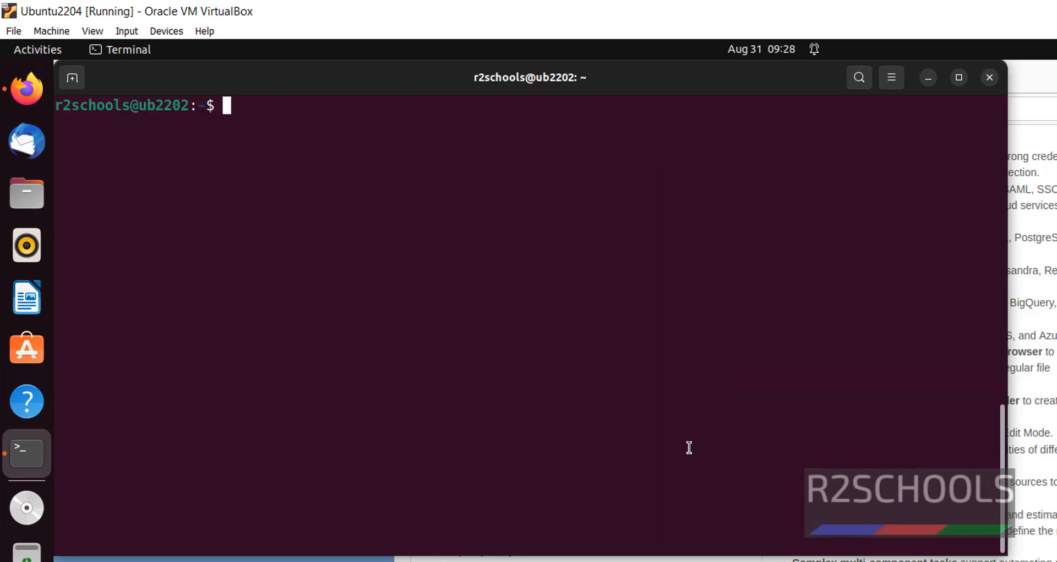
pyautogui.write('ls')
pyautogui.press('Return')
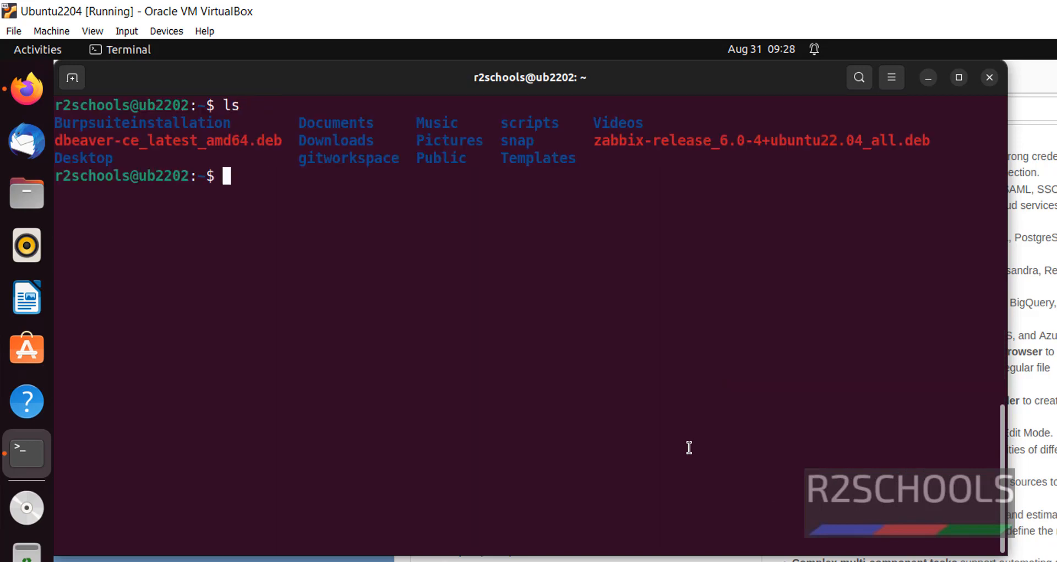
pyautogui.doubleClick(147, 142)
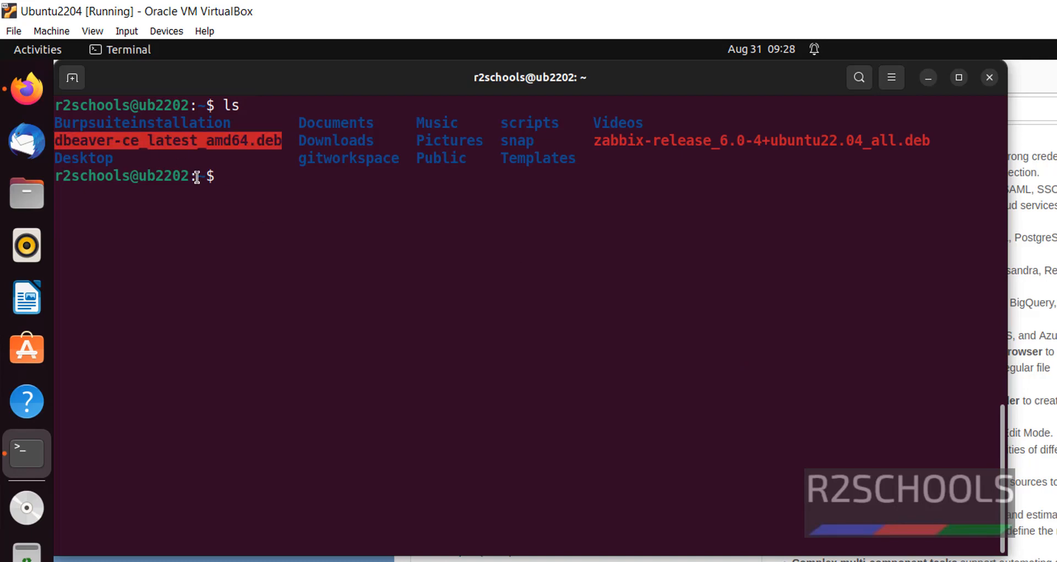
pyautogui.click(296, 300)
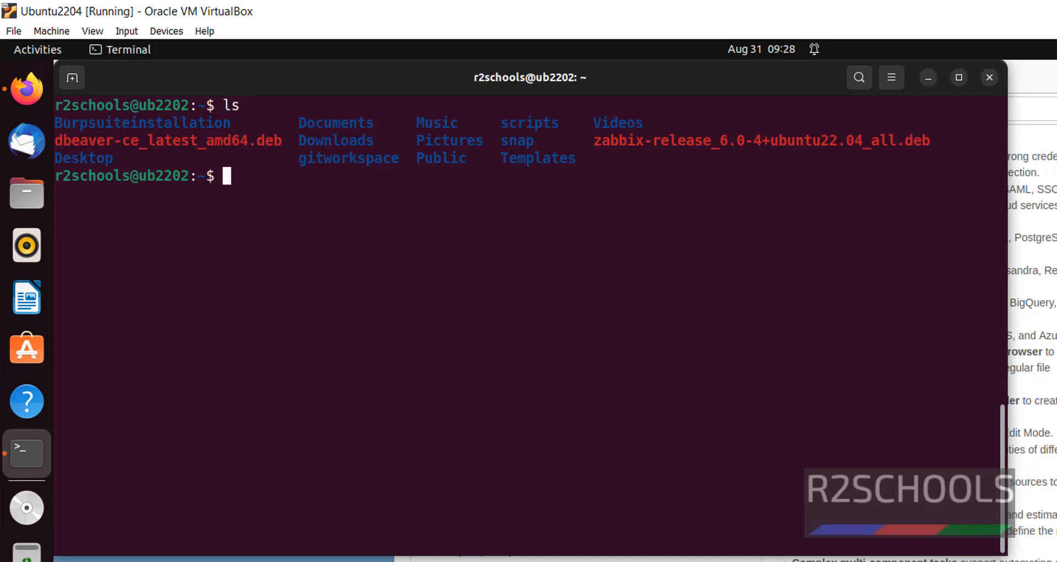
# Step: Install the downloaded package with sudo dpkg -i dbeaver-ce_latest_amd64.deb, entering the sudo password
pyautogui.hotkey('alt', 'Tab')
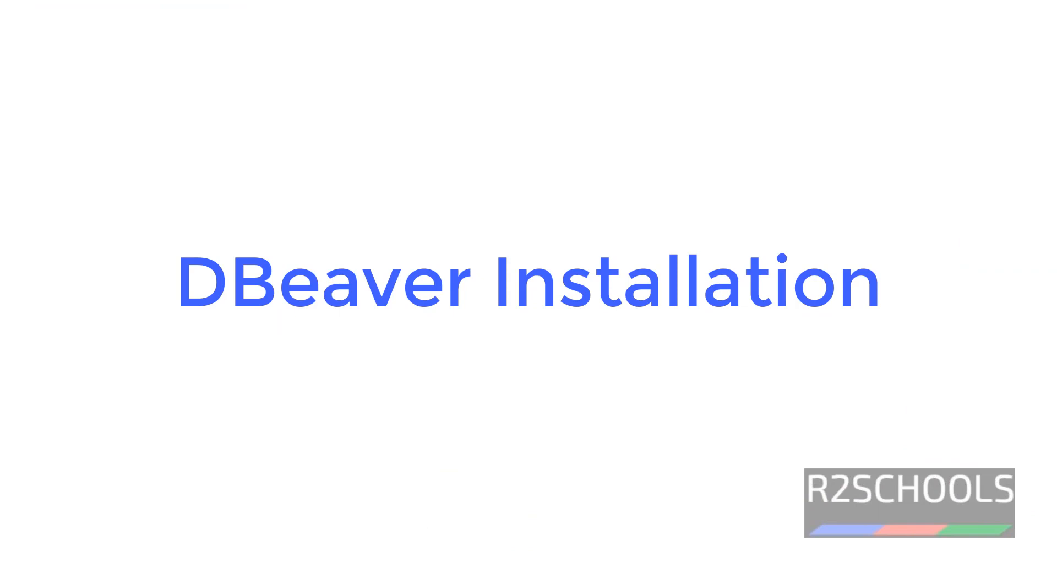
pyautogui.write('sudo ')
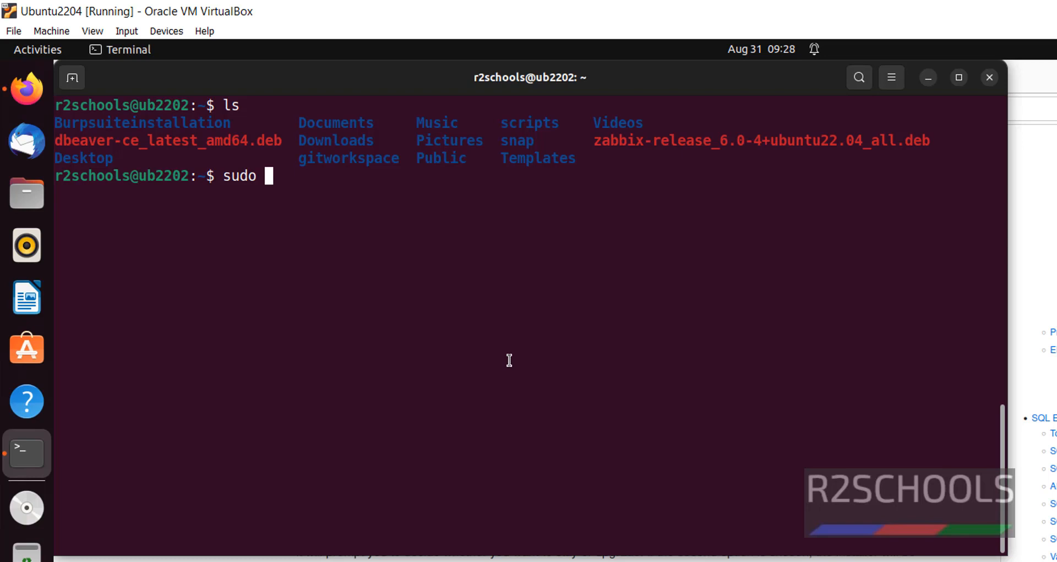
pyautogui.write('dpkg -i')
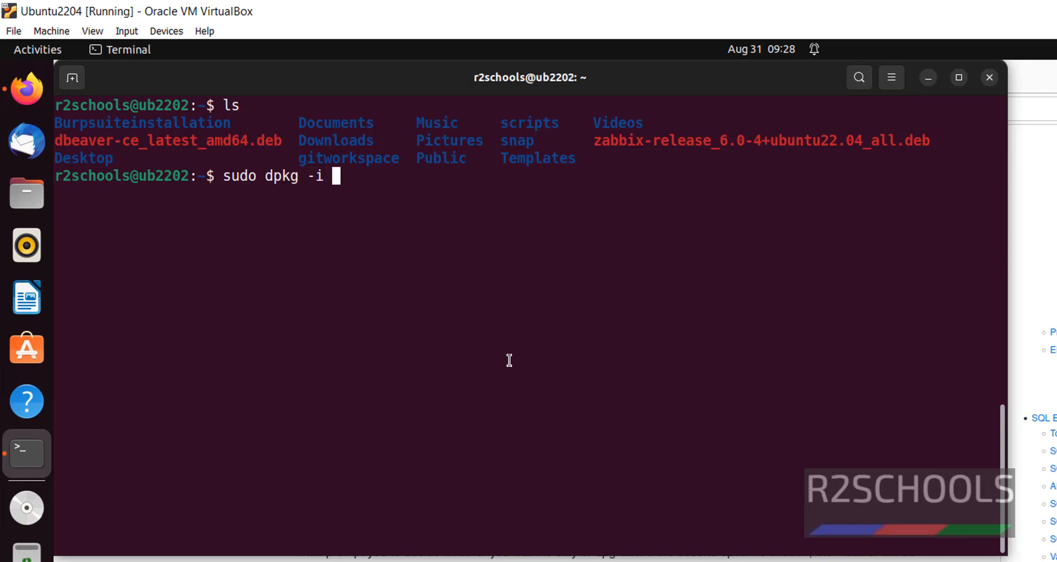
pyautogui.doubleClick(253, 142)
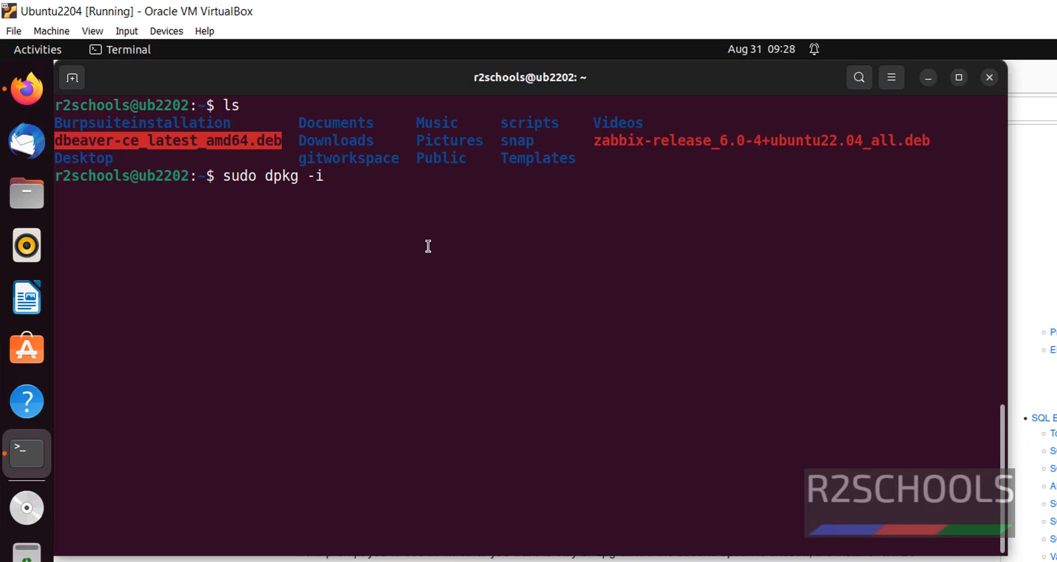
pyautogui.write('db')
pyautogui.press('Tab')
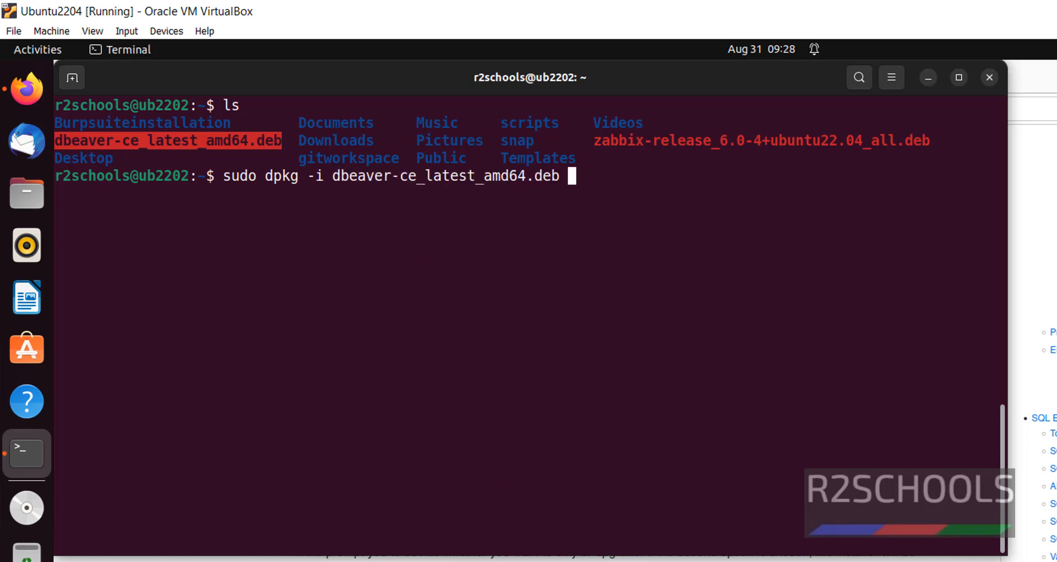
pyautogui.click(626, 314)
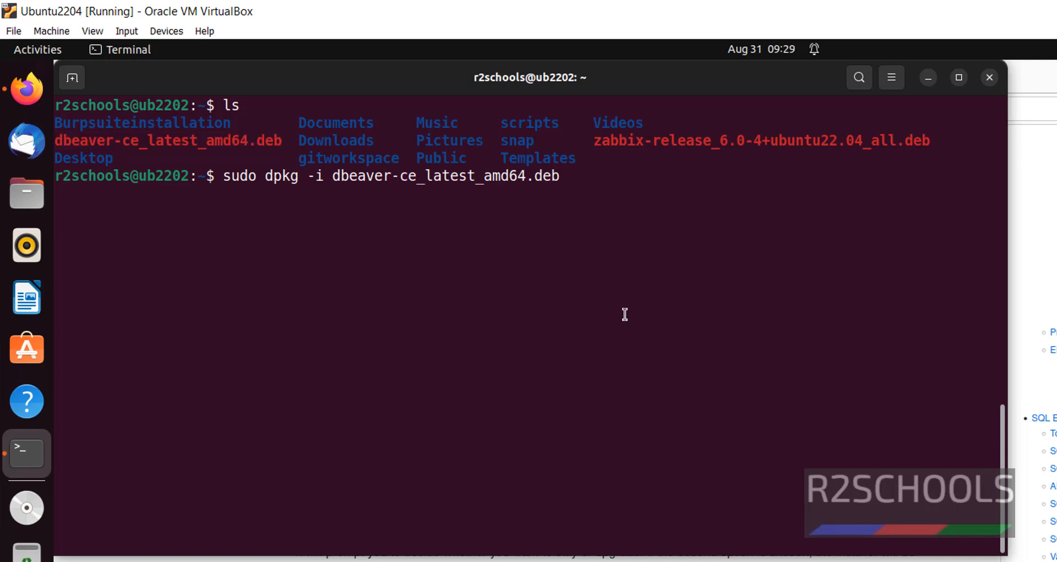
pyautogui.press('Return')
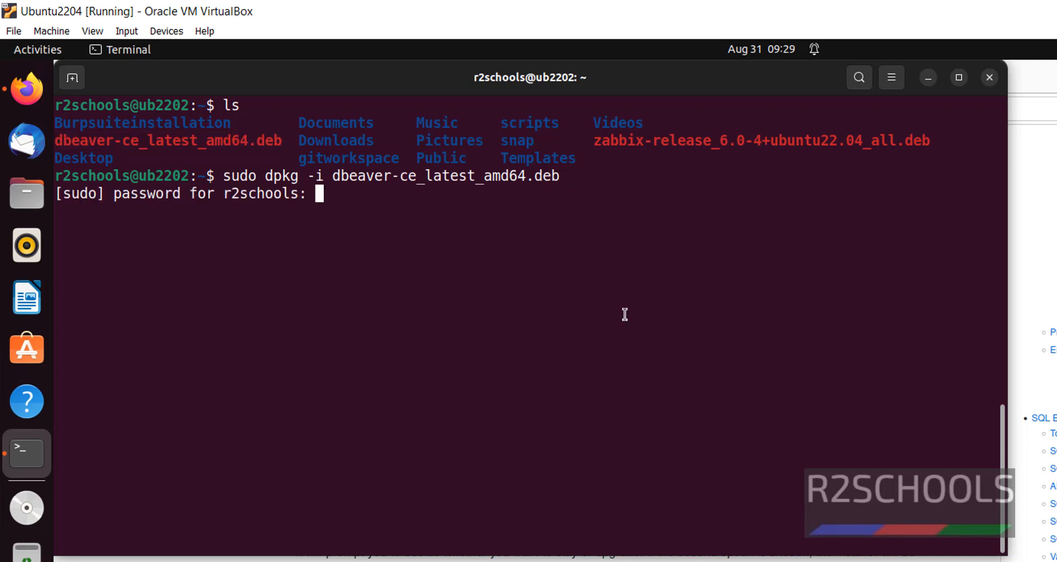
pyautogui.press('Return')
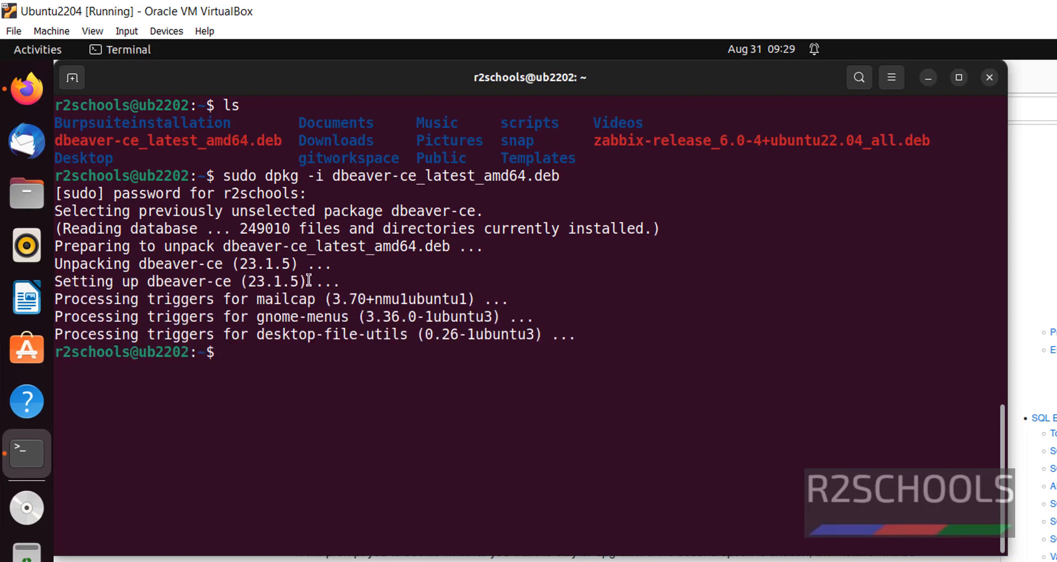
pyautogui.doubleClick(266, 264)
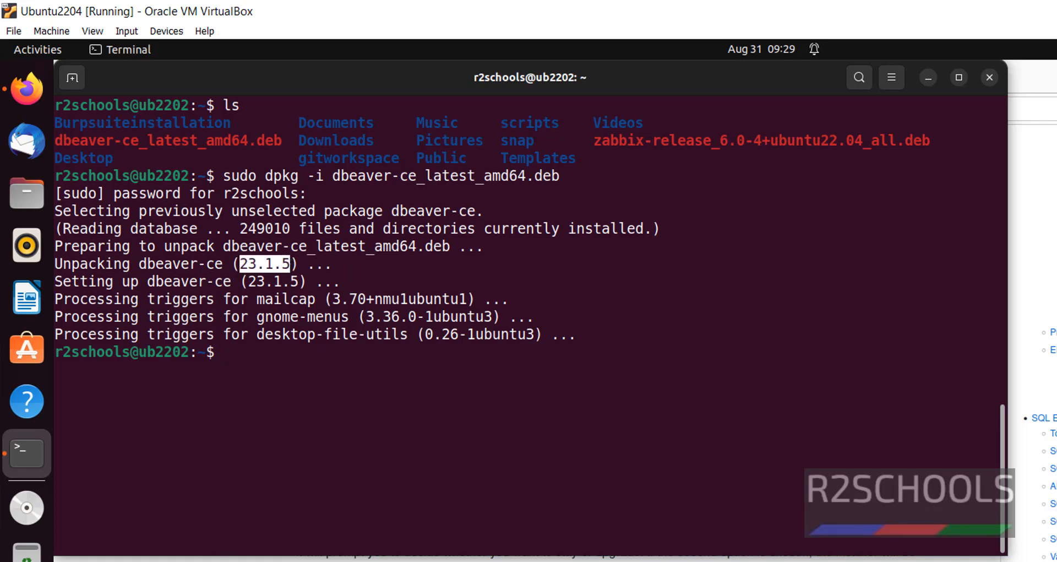
# Step: Search the installed applications for "db" to check for dbeaver-ce
pyautogui.press('super+a')
pyautogui.click(705, 95)
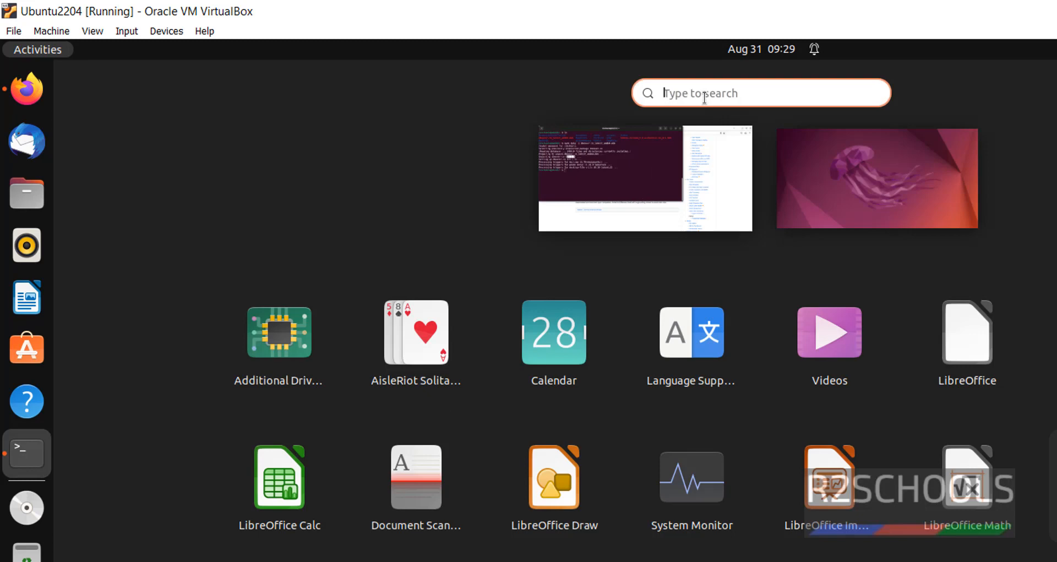
pyautogui.write('dbl')
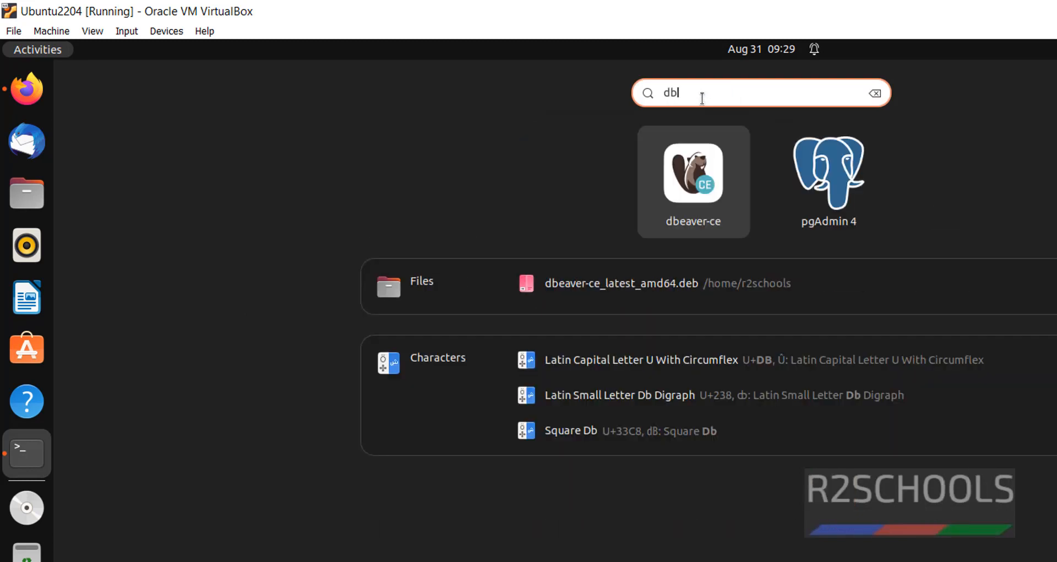
pyautogui.click(685, 228)
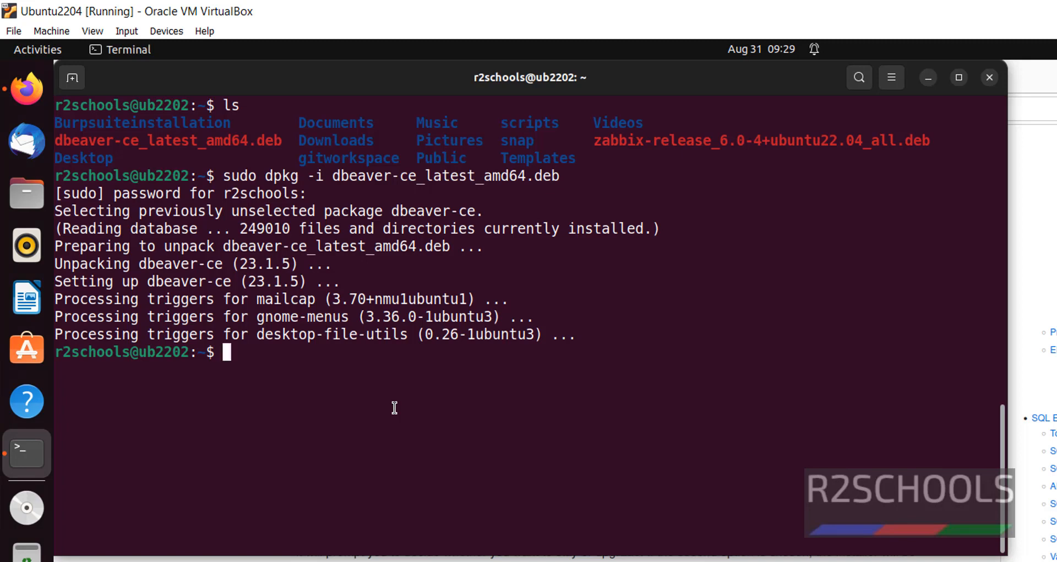
# Step: Check the installed DBeaver version in the terminal with dbeaver-ce --version
pyautogui.write('dbeaver')
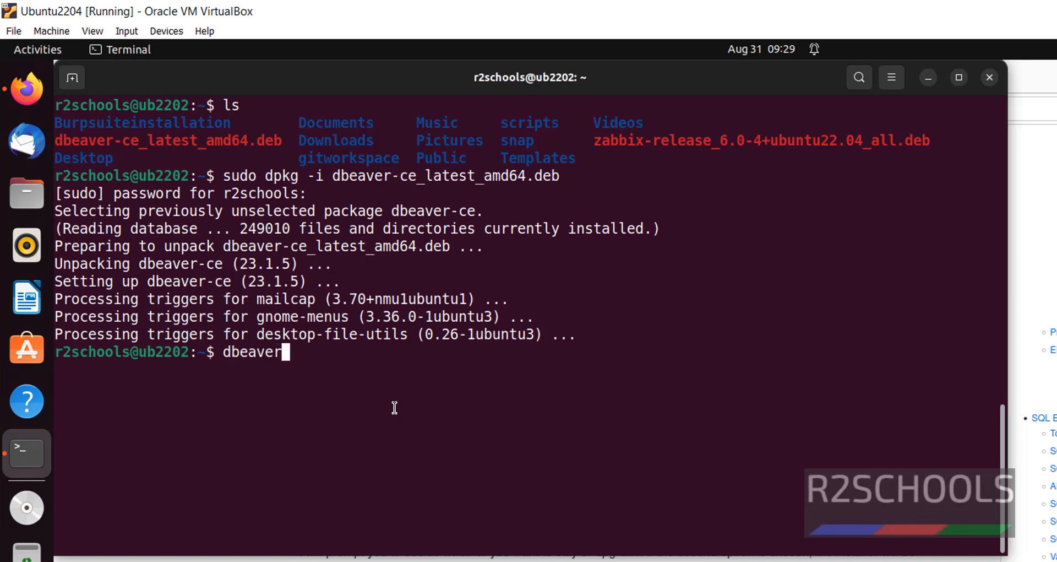
pyautogui.write('-ce --version')
pyautogui.press('Return')
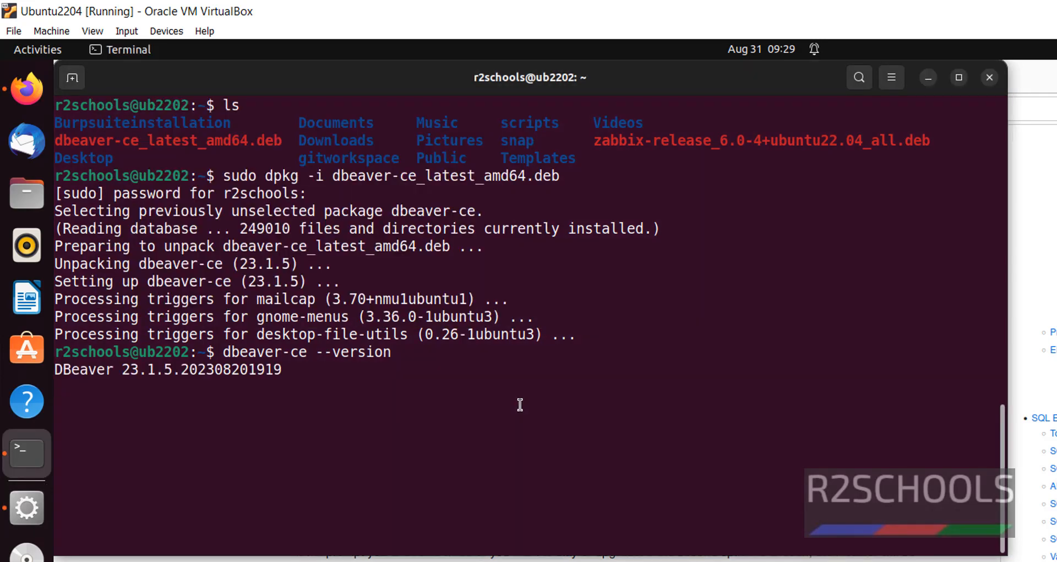
pyautogui.moveTo(60, 370); pyautogui.dragTo(291, 370)
pyautogui.click(356, 388)
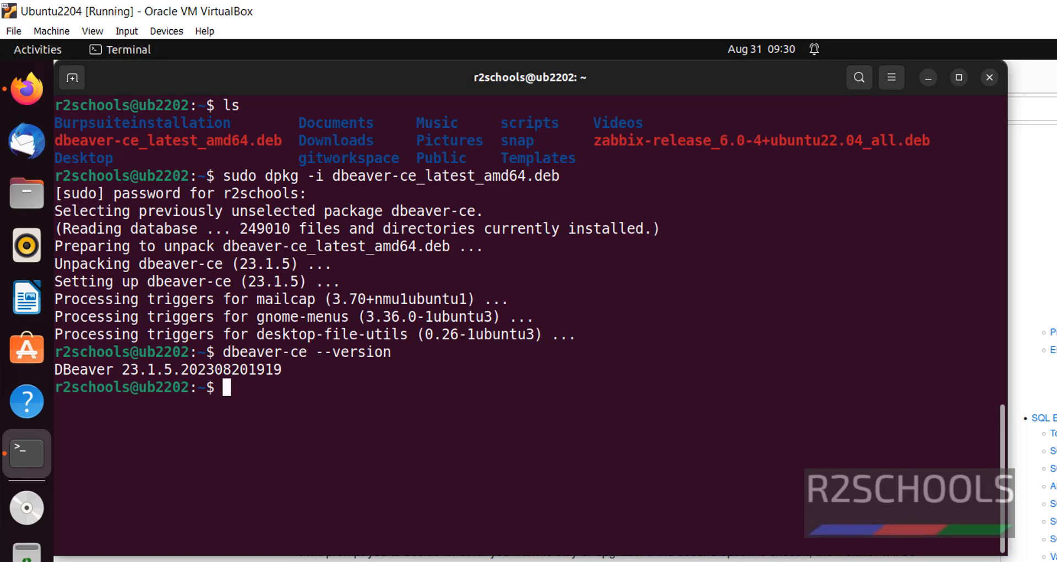
# Step: Search the installed applications for "dbea" and launch dbeaver-ce
pyautogui.press('super')
pyautogui.click(701, 90)
pyautogui.write('d')
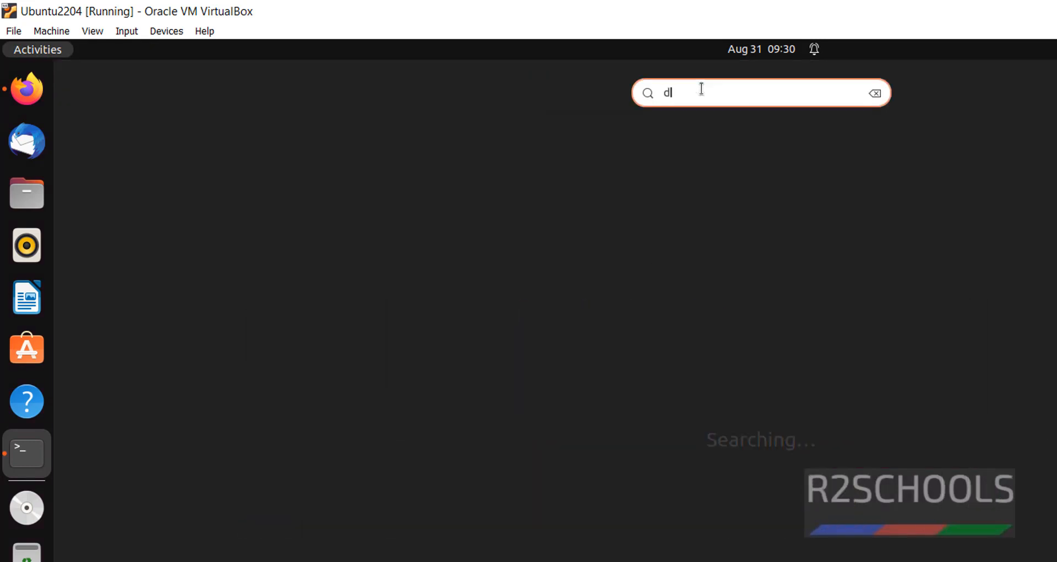
pyautogui.write('lbea')
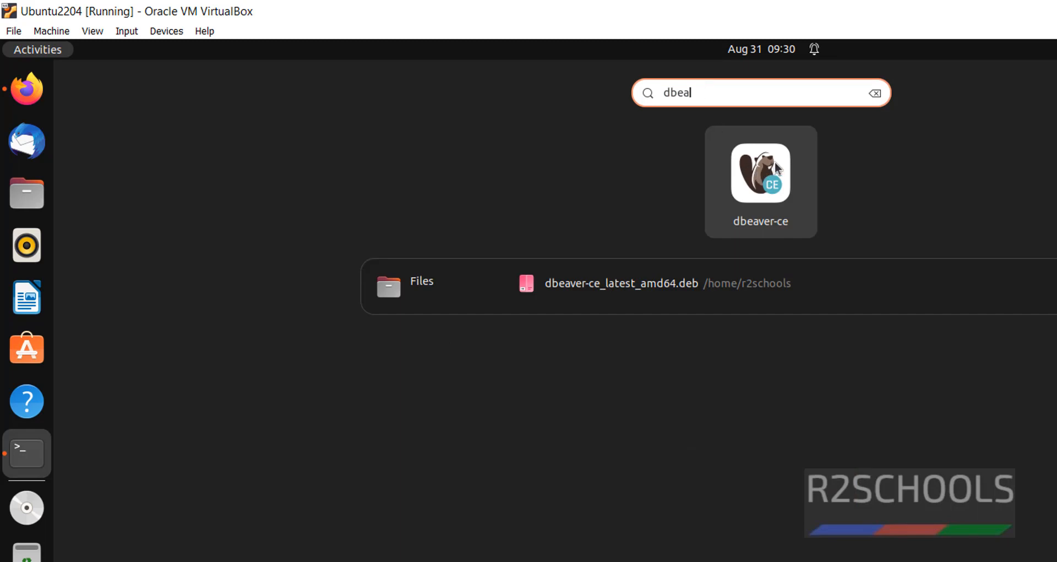
pyautogui.click(774, 161)
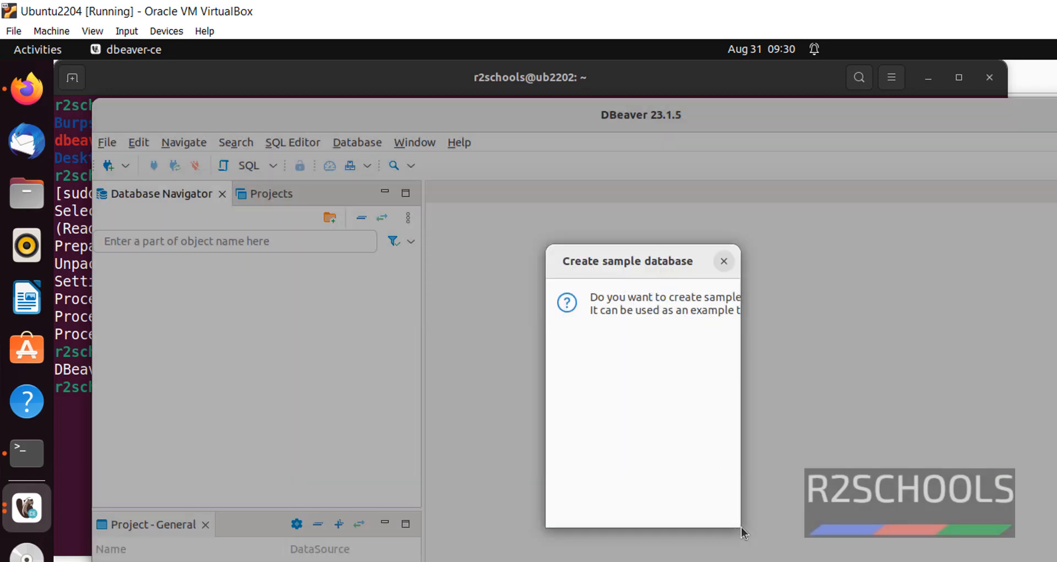
# Step: Dismiss the sample database offer and decline to send anonymous usage statistics
pyautogui.click(724, 261)
pyautogui.press('Escape')
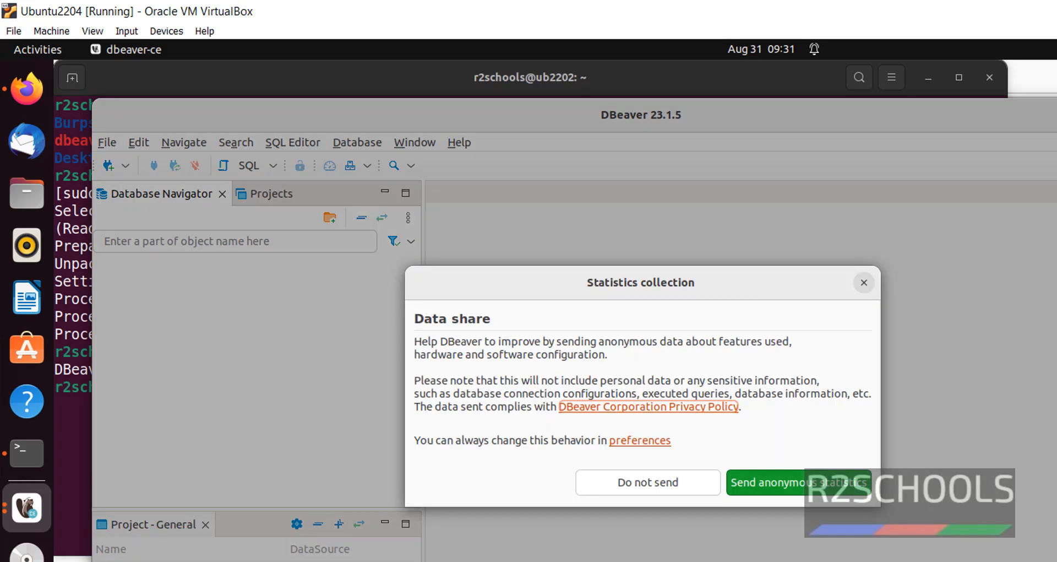
pyautogui.click(663, 488)
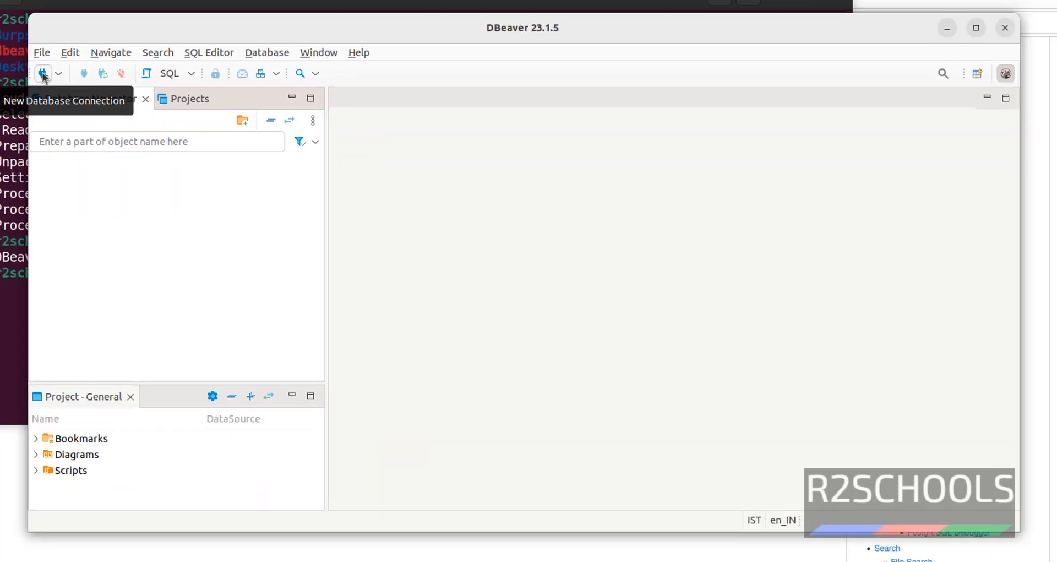
# Step: Start a new database connection, filter the drivers for "mysql", and proceed to the connection settings with the MySQL driver
pyautogui.click(43, 75)
pyautogui.scroll(-5, 300, 275)
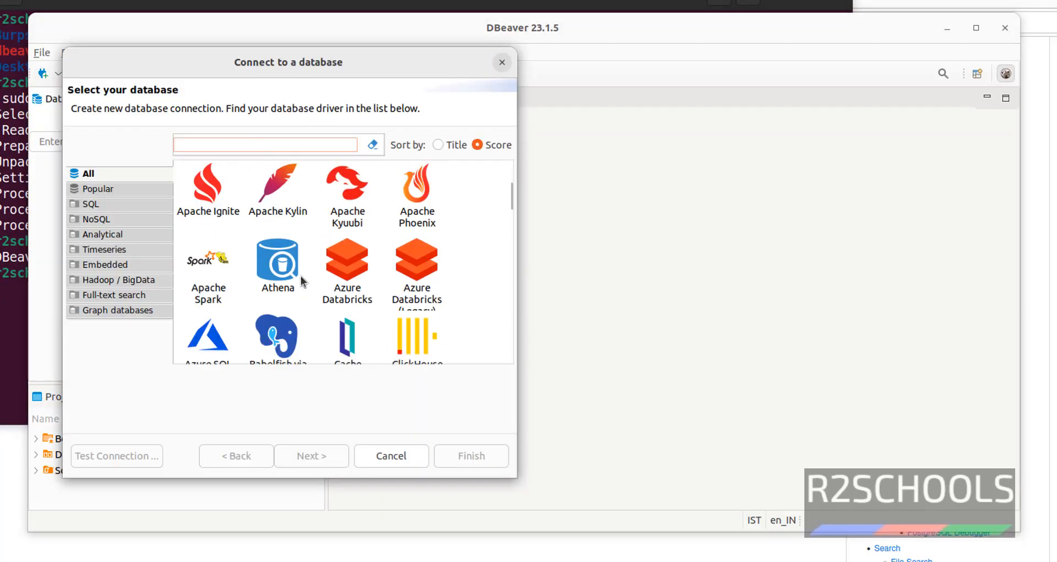
pyautogui.scroll(4, 305, 292)
pyautogui.scroll(2, 305, 292)
pyautogui.click(278, 193)
pyautogui.click(260, 144)
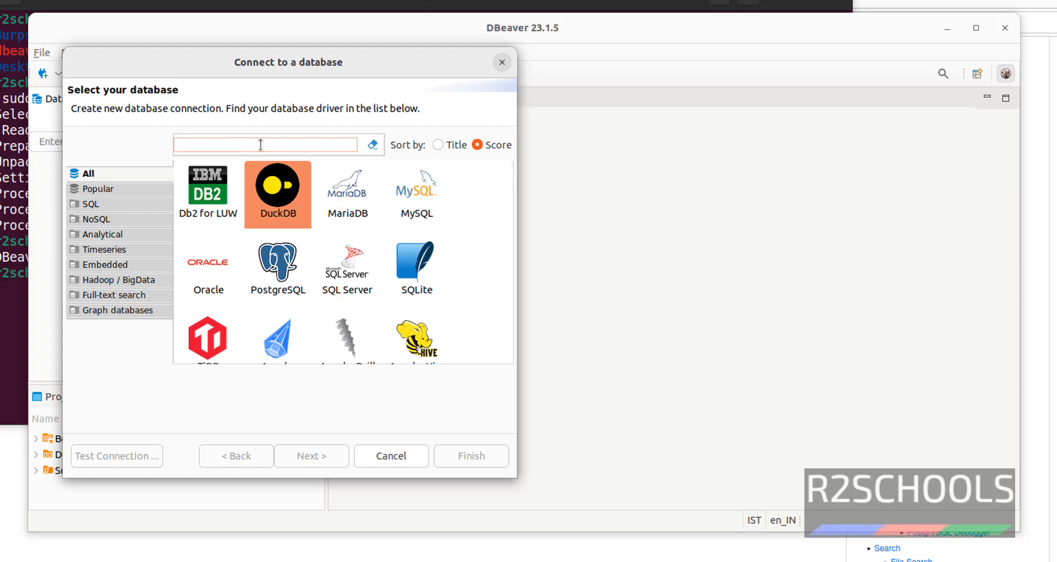
pyautogui.write('mysql')
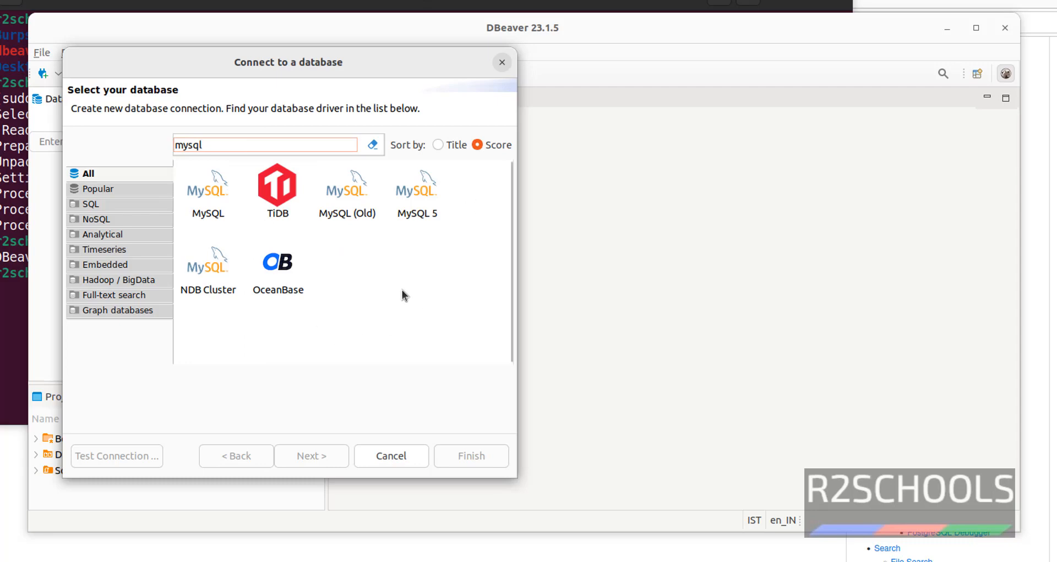
pyautogui.click(207, 191)
pyautogui.click(320, 460)
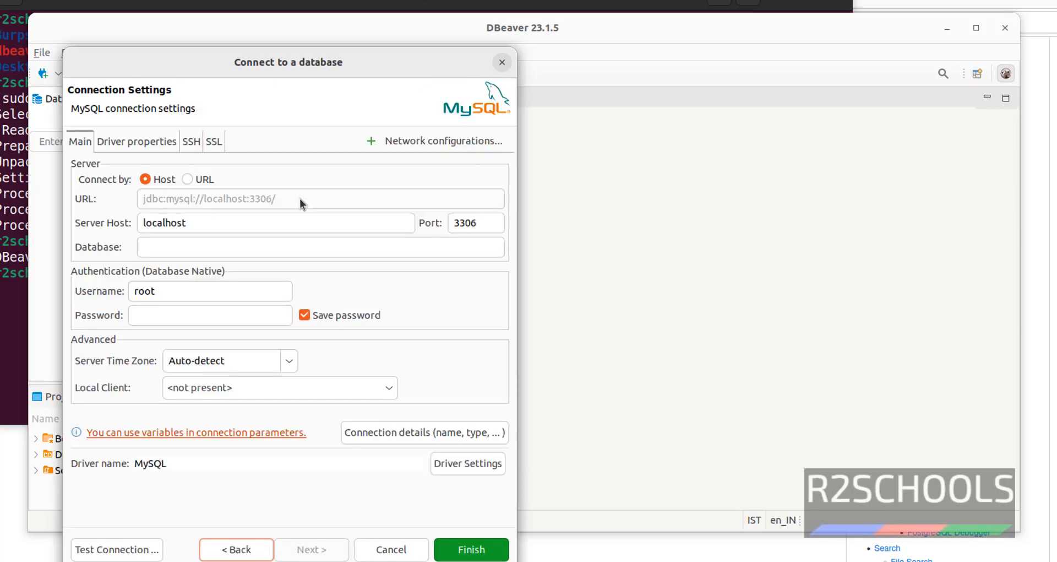
# Step: Switch the MySQL connection to URL mode and back to Host, and place the cursor in the Database field
pyautogui.click(188, 180)
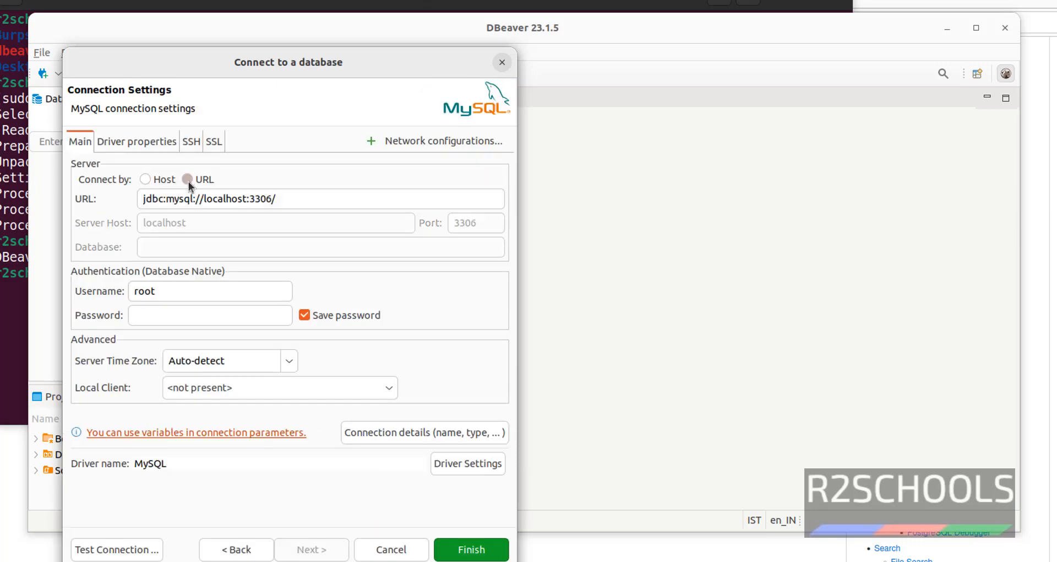
pyautogui.click(144, 179)
pyautogui.click(203, 224)
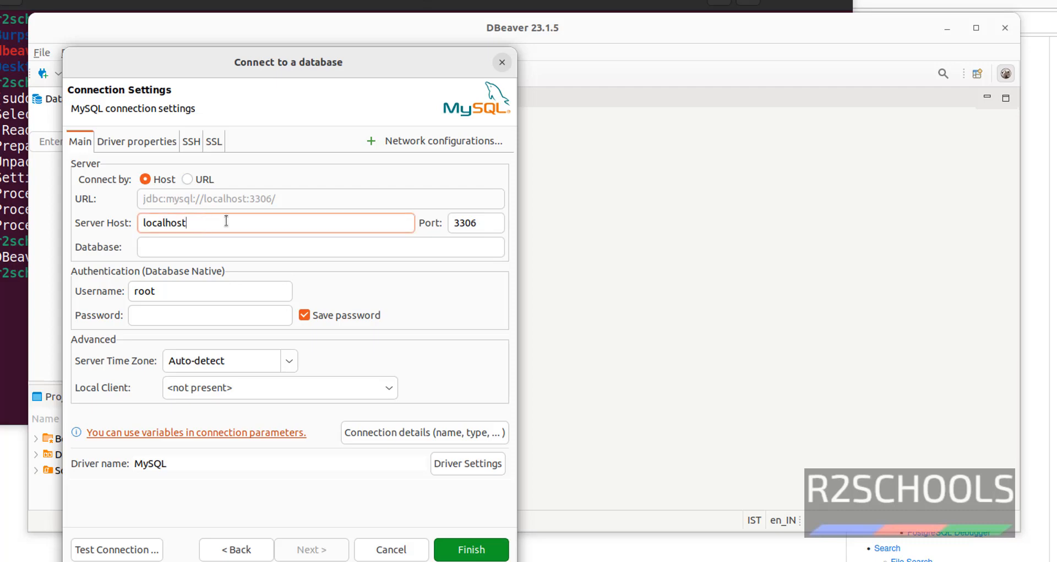
pyautogui.click(181, 251)
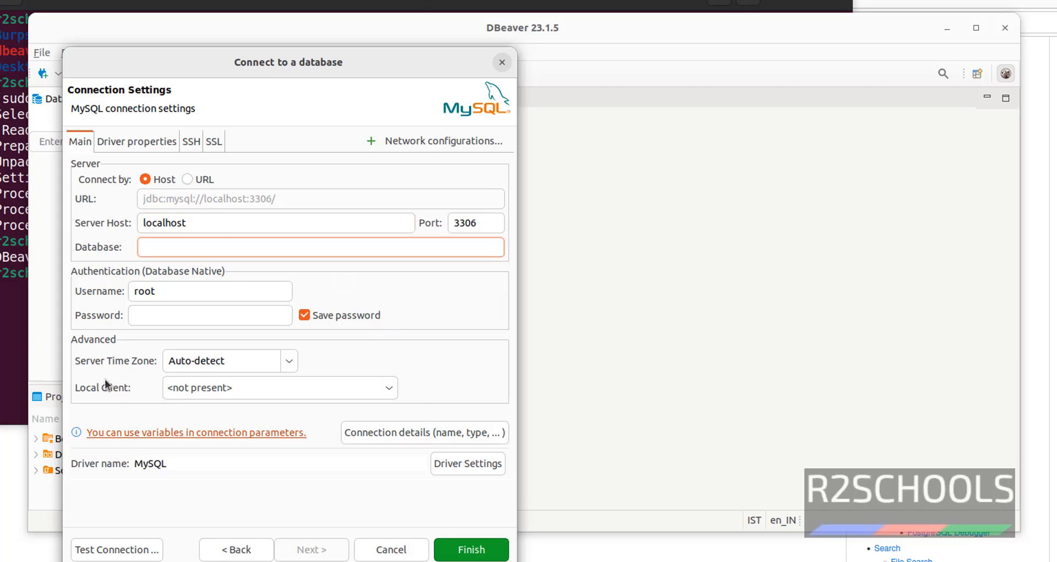
# Step: Switch to the terminal, log in with mysql -u root -p and the root password, and list the databases with show databases;
pyautogui.hotkey('alt', 'Tab')
pyautogui.write('mysql')
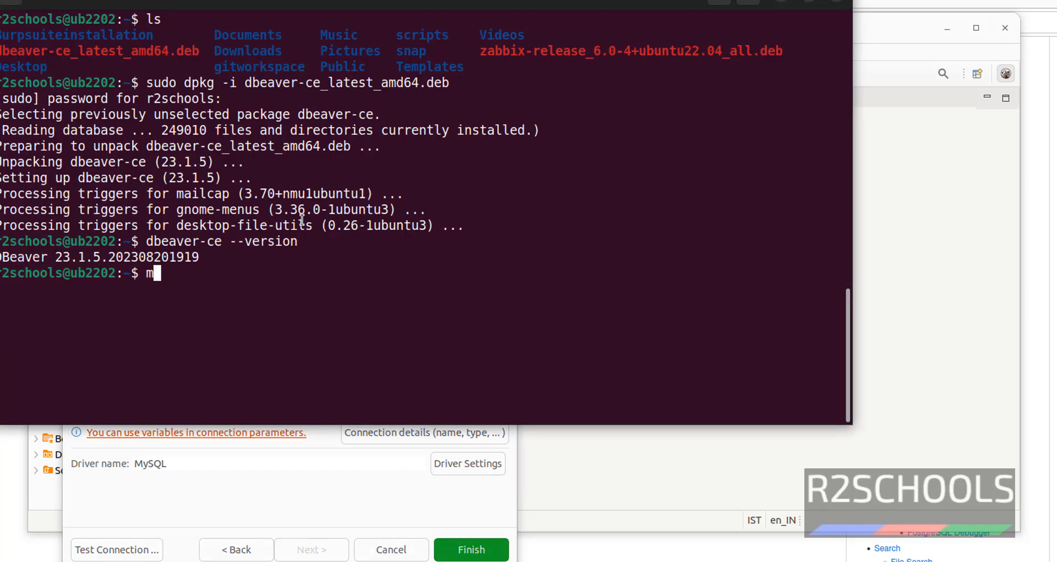
pyautogui.write(' -ur')
pyautogui.press('BackSpace')
pyautogui.write('root -p')
pyautogui.press('Return')
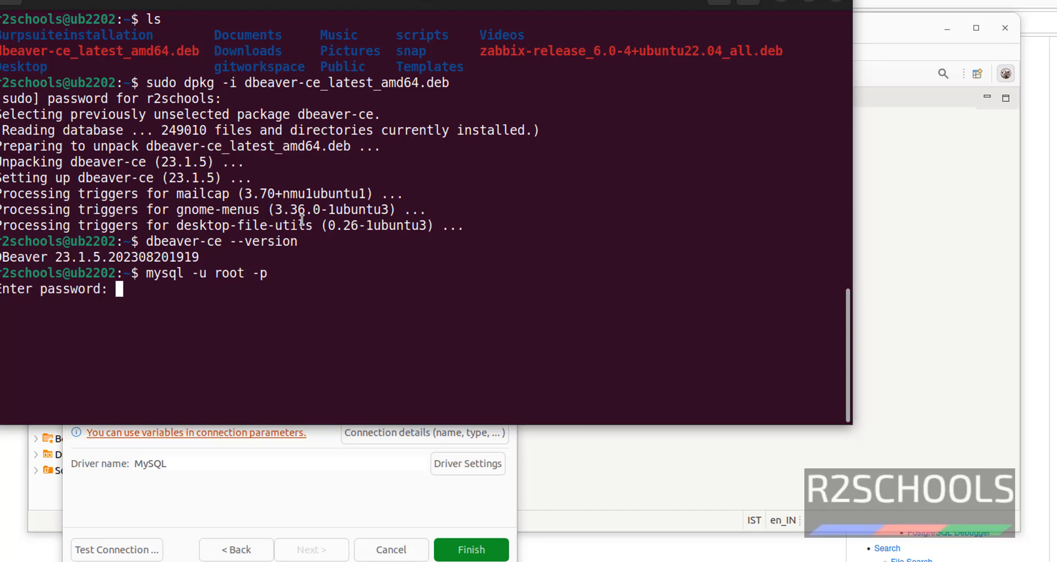
pyautogui.press('Return')
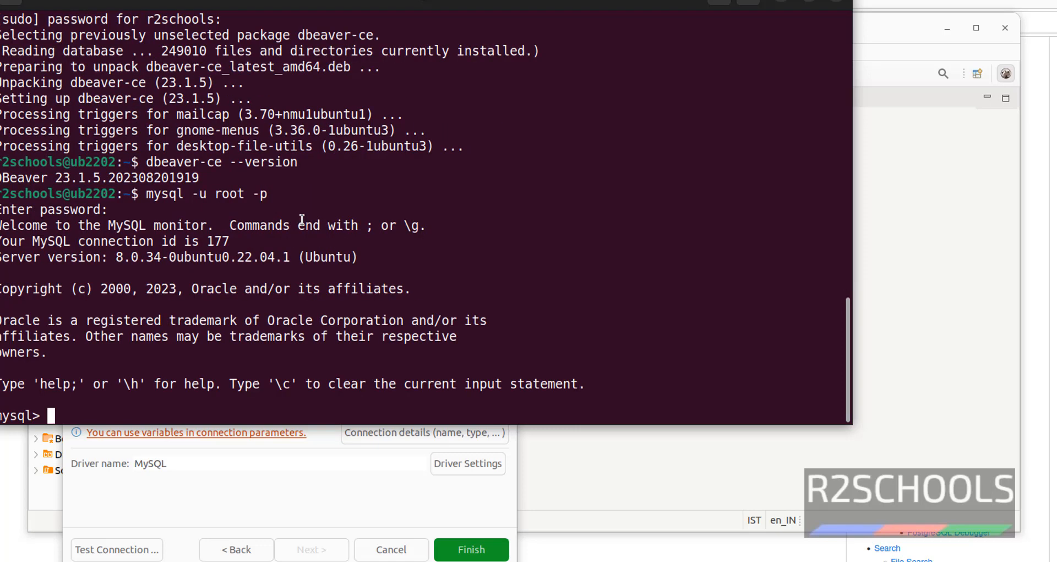
pyautogui.write('show databases;')
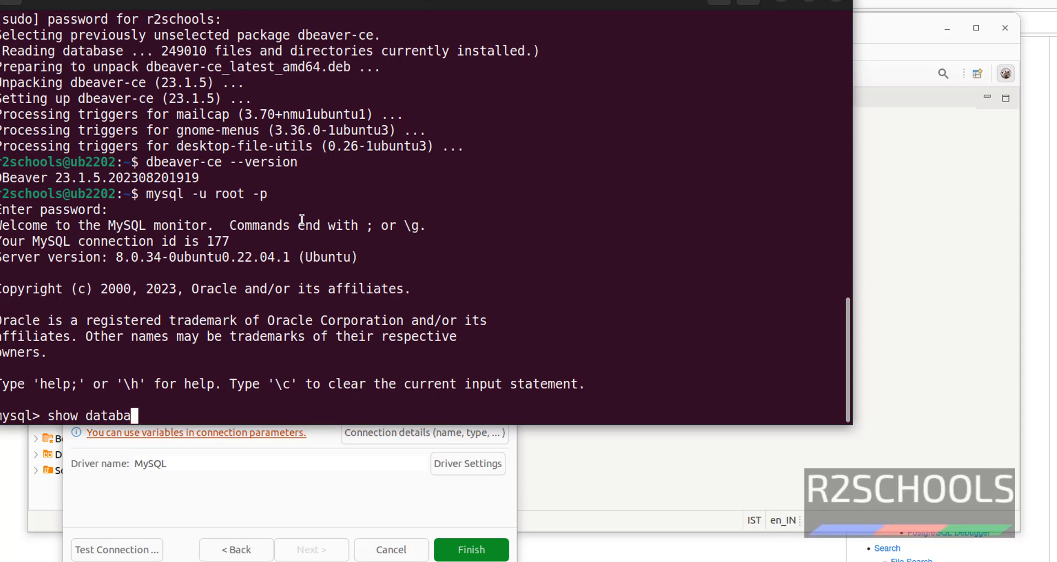
pyautogui.press('Return')
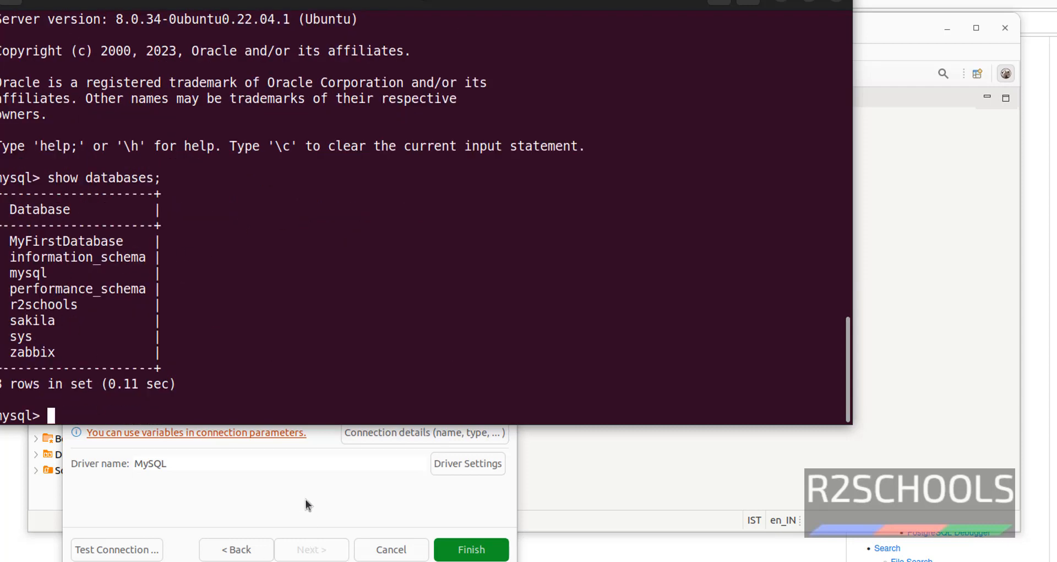
# Step: Return to DBeaver's MySQL connection settings, set the database to sakila, and enter the root user's password
pyautogui.click(300, 475)
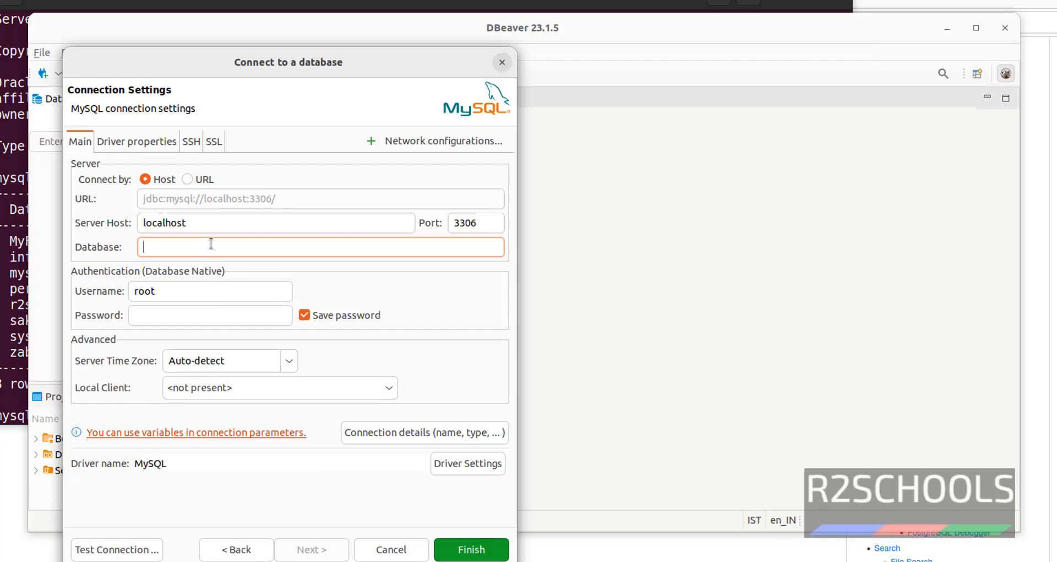
pyautogui.write('sakila')
pyautogui.press('Tab')
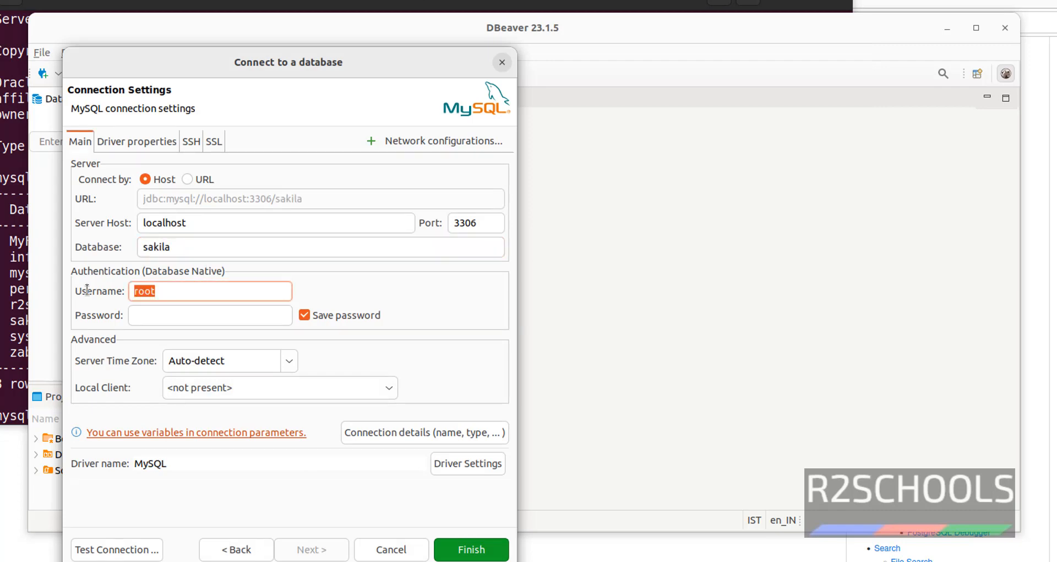
pyautogui.click(182, 323)
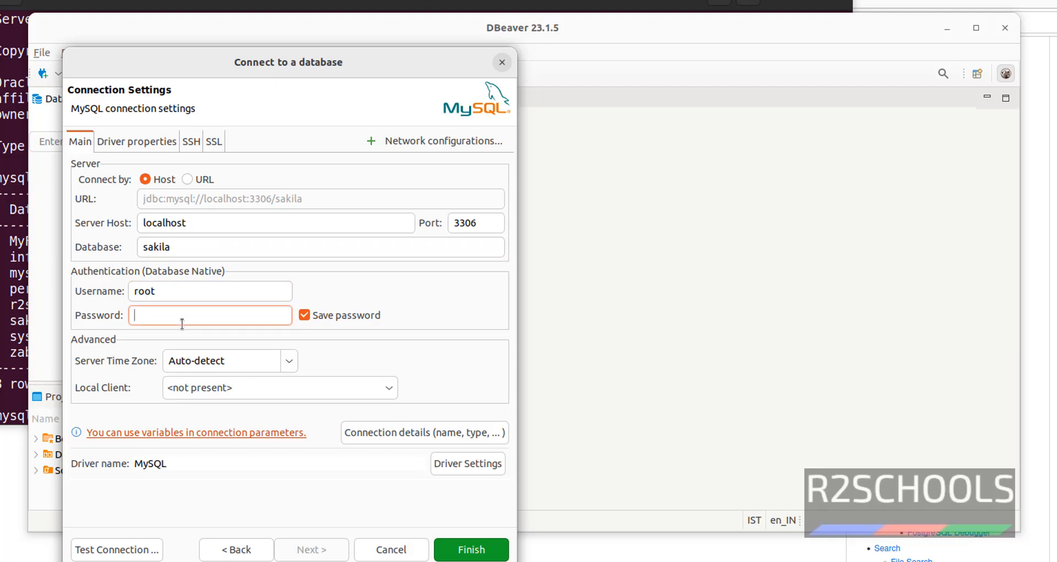
pyautogui.write('•••••••')
# Step: Test the MySQL connection, downloading the required driver files, and finish creating the connection
pyautogui.click(112, 551)
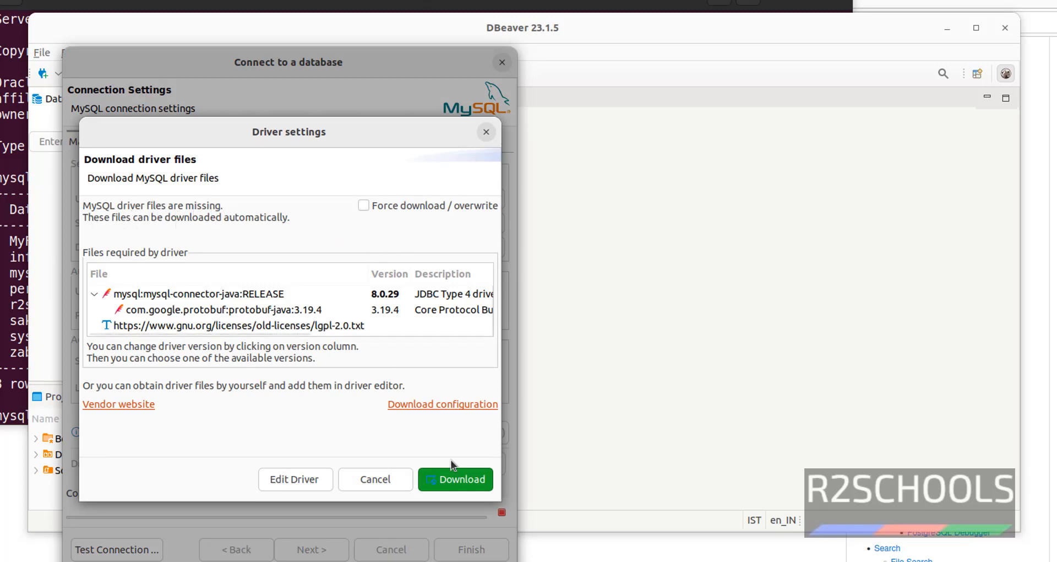
pyautogui.click(452, 478)
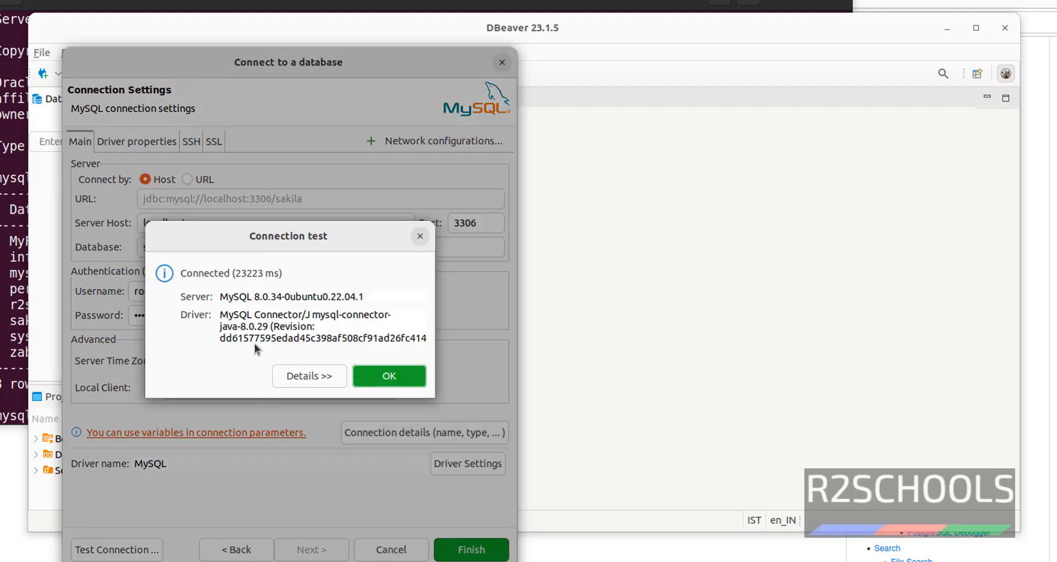
pyautogui.click(396, 374)
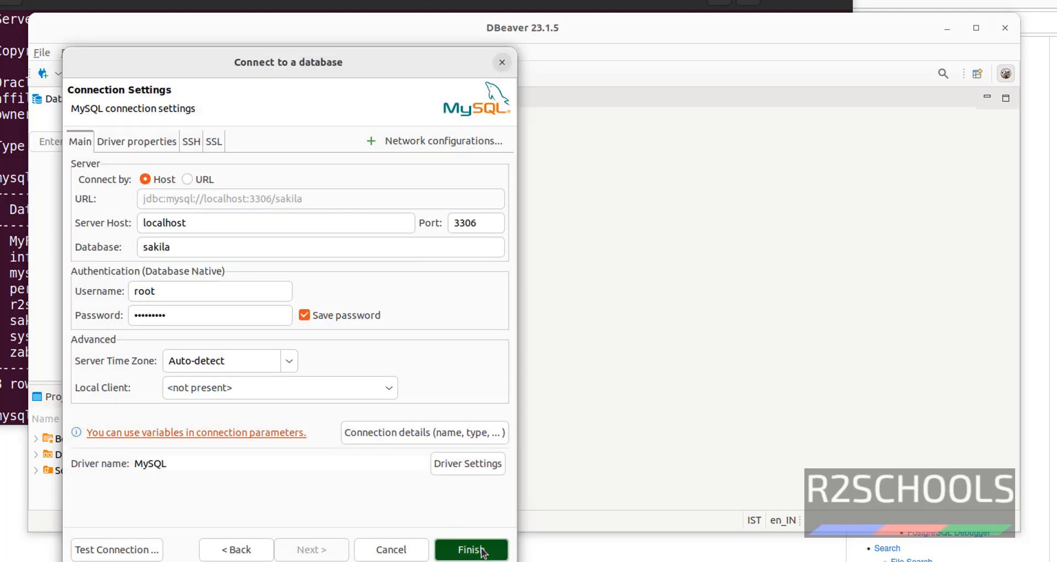
pyautogui.click(481, 551)
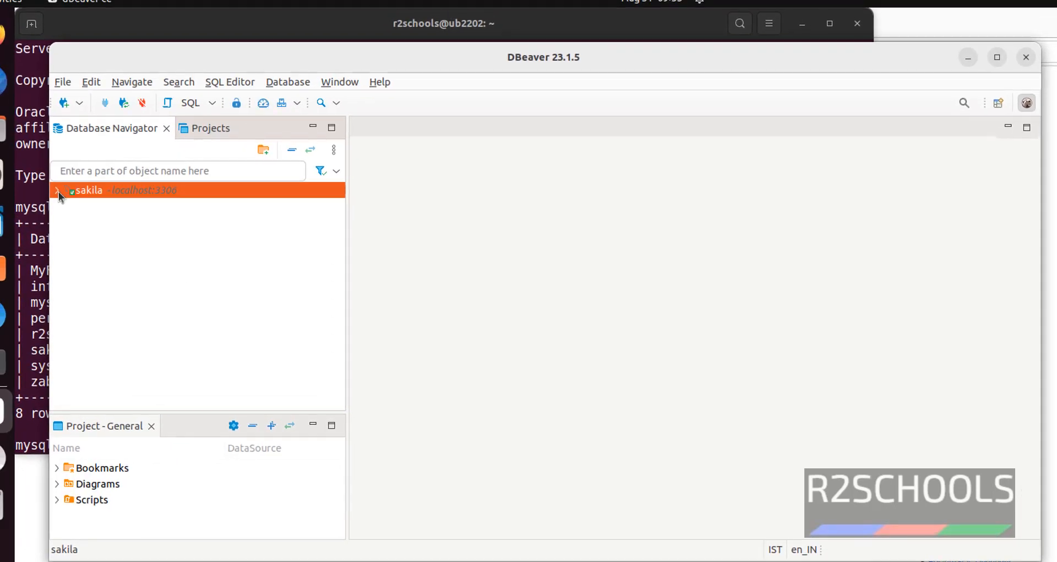
# Step: Expand the sakila connection to examine its Databases and Users, and collapse the whole tree
pyautogui.click(37, 161)
pyautogui.click(70, 206)
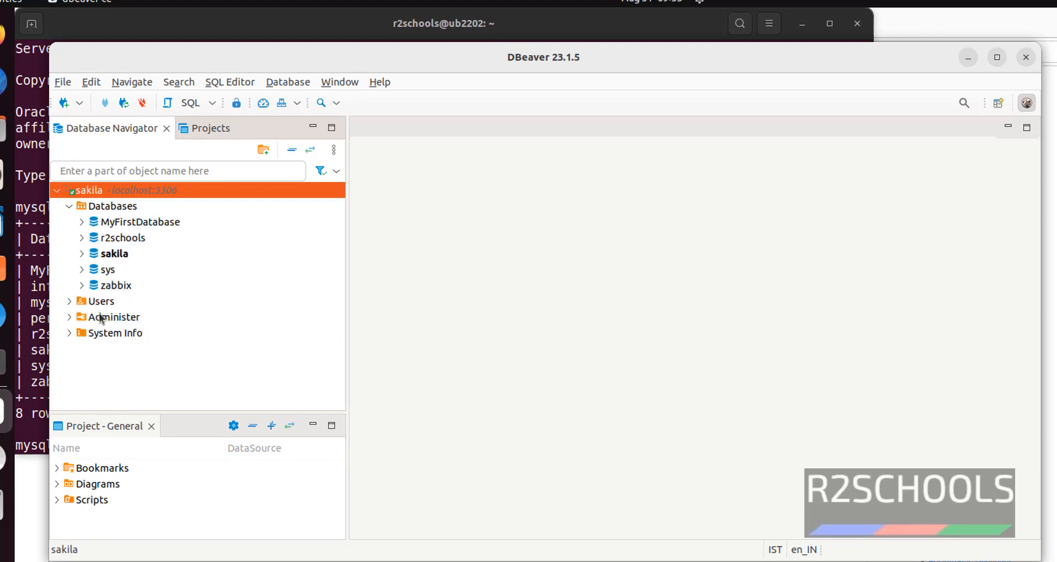
pyautogui.click(68, 302)
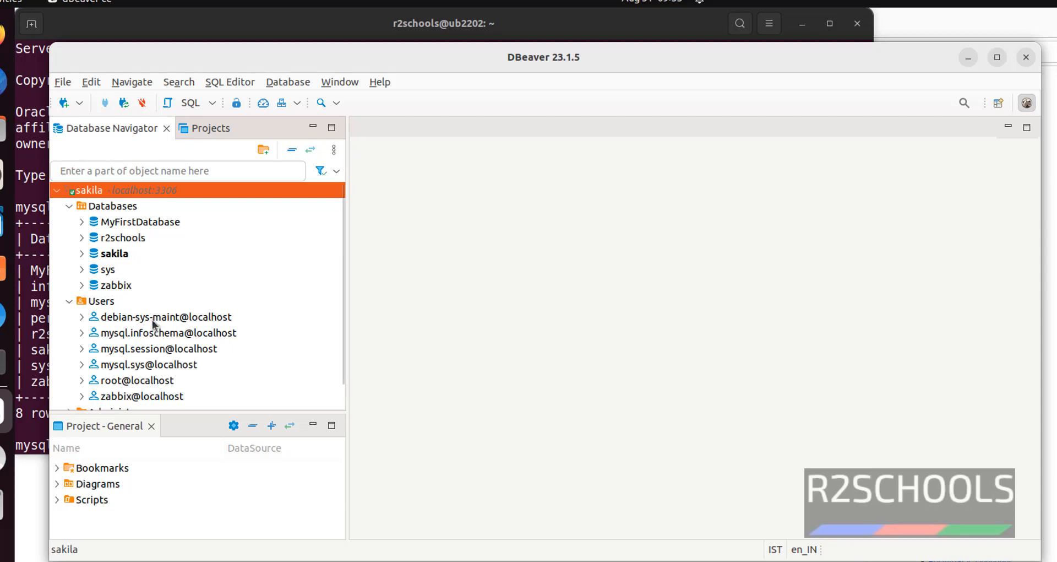
pyautogui.scroll(-1, 154, 323)
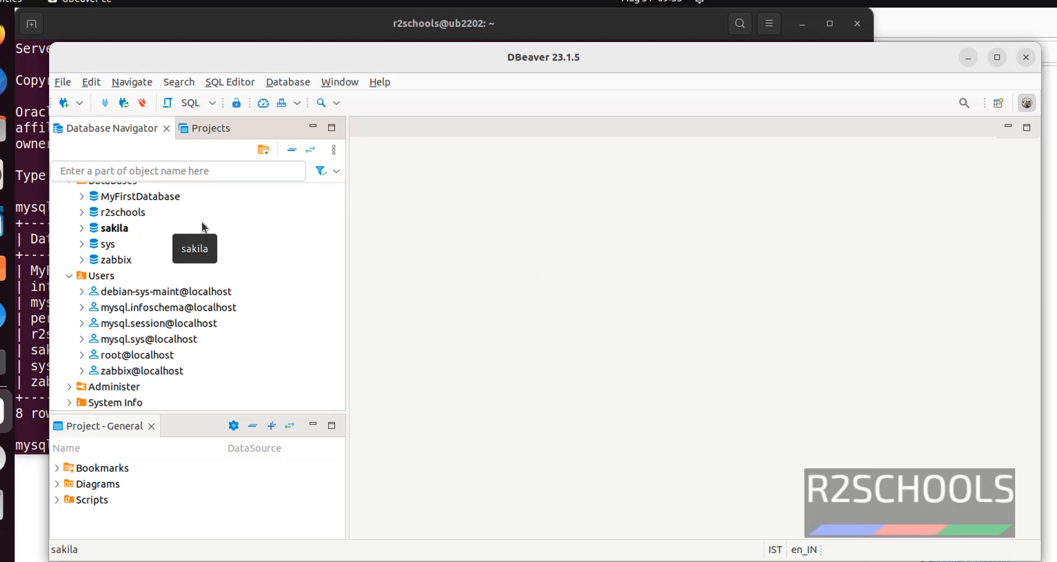
pyautogui.click(291, 150)
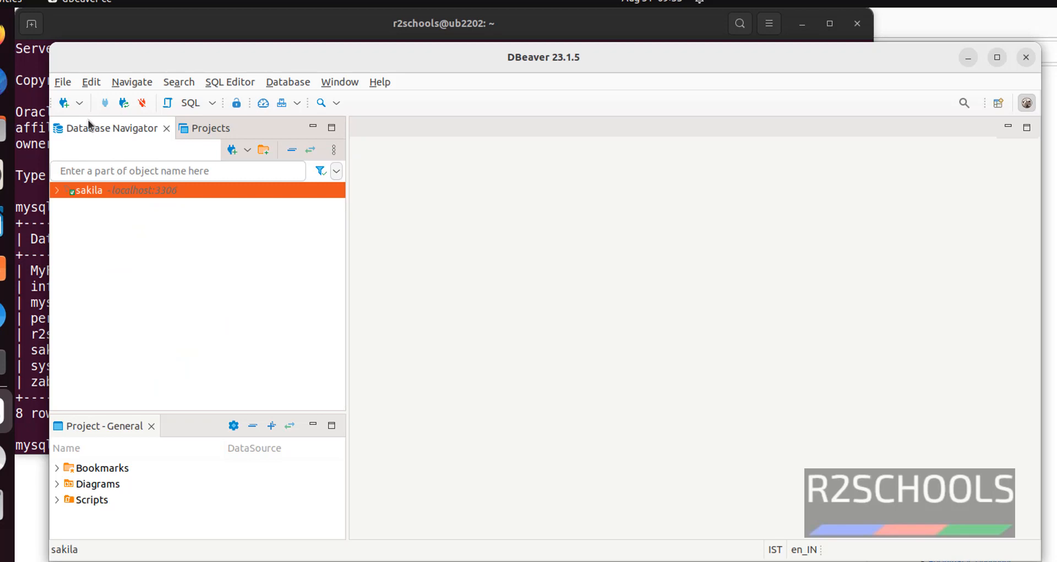
# Step: Start another database connection, filter the drivers for "postgre", and proceed to the connection settings with the PostgreSQL driver
pyautogui.click(64, 103)
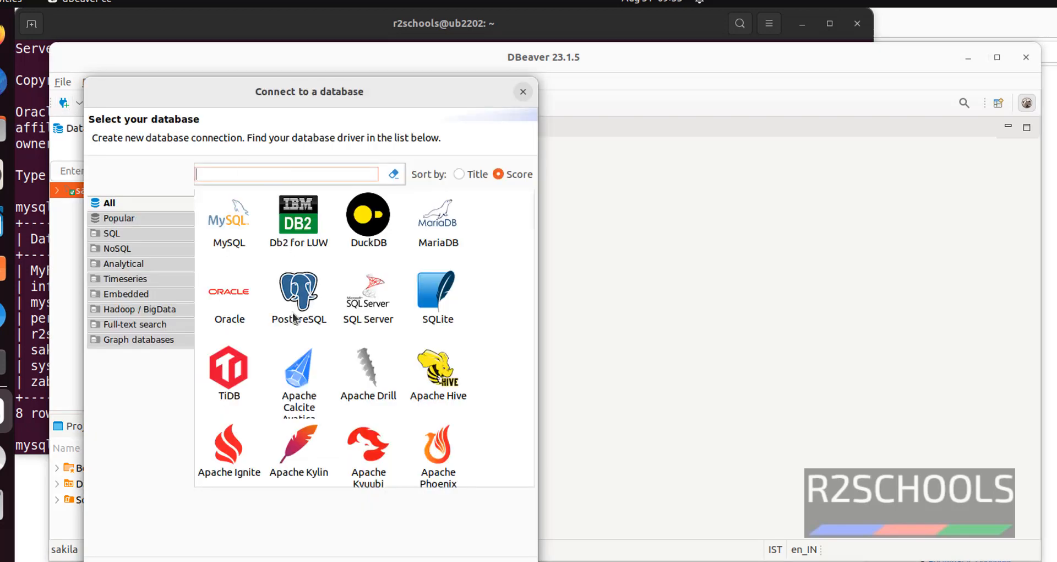
pyautogui.write('postgre')
pyautogui.click(229, 217)
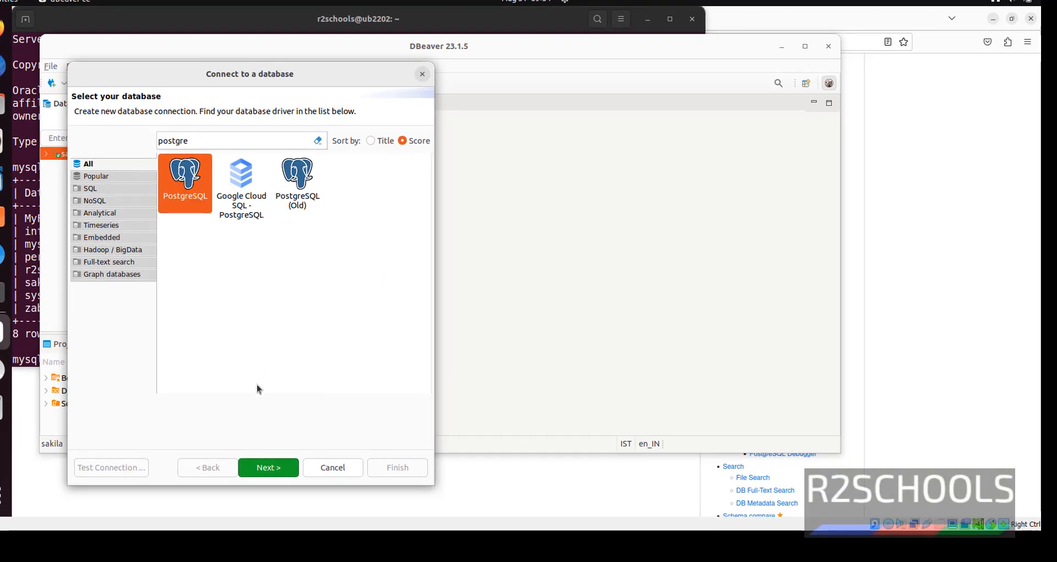
pyautogui.click(269, 472)
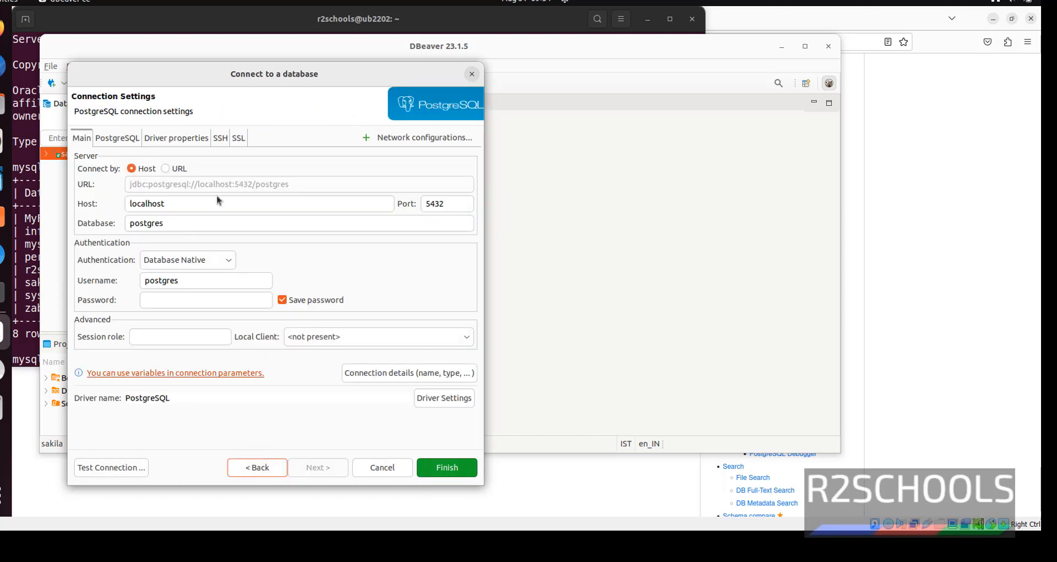
# Step: Keep the PostgreSQL connection by Host with localhost, port 5432 and database postgres, and enter the postgres user's password
pyautogui.click(191, 201)
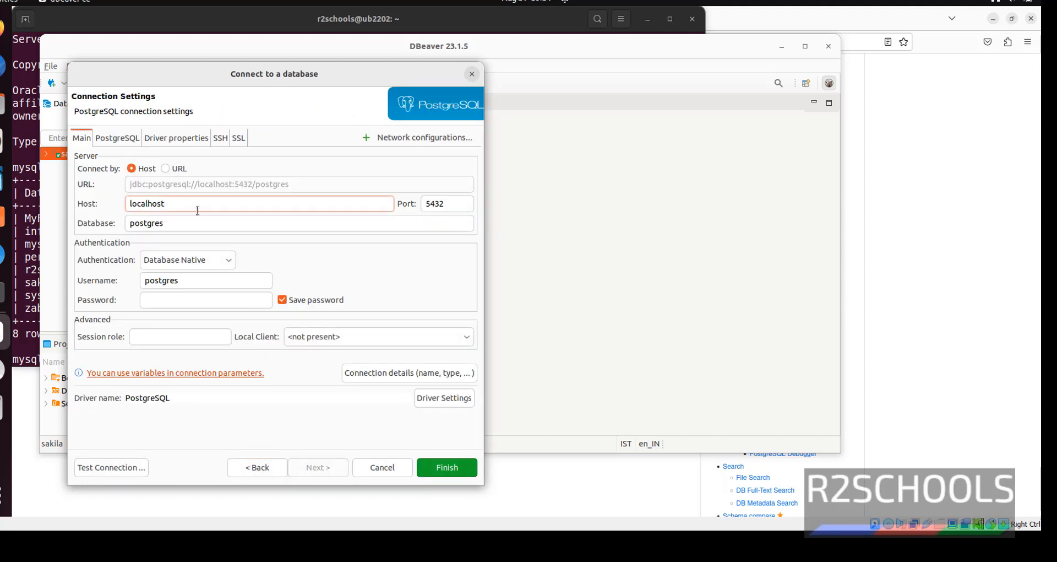
pyautogui.click(181, 170)
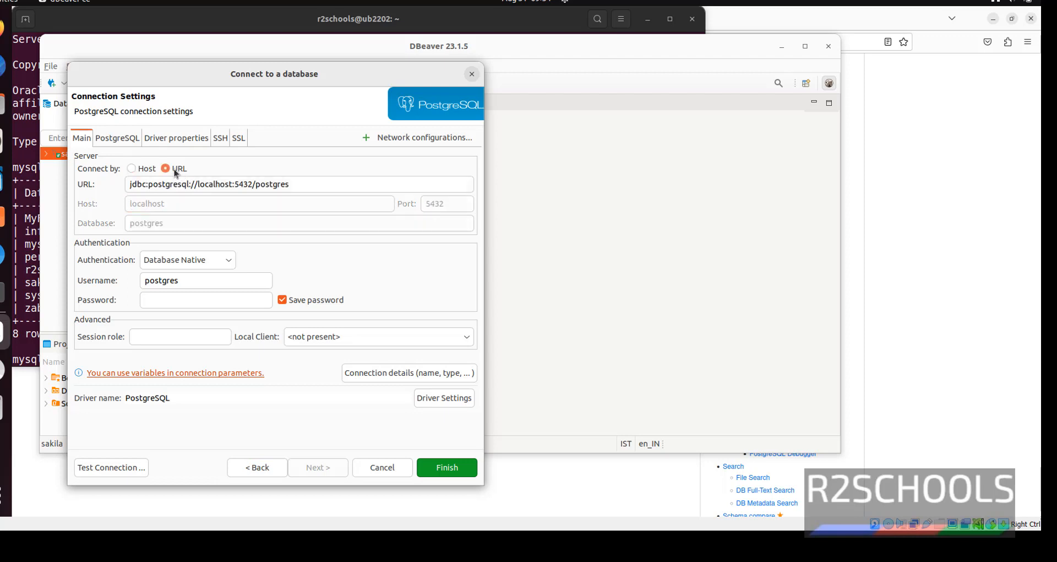
pyautogui.click(146, 169)
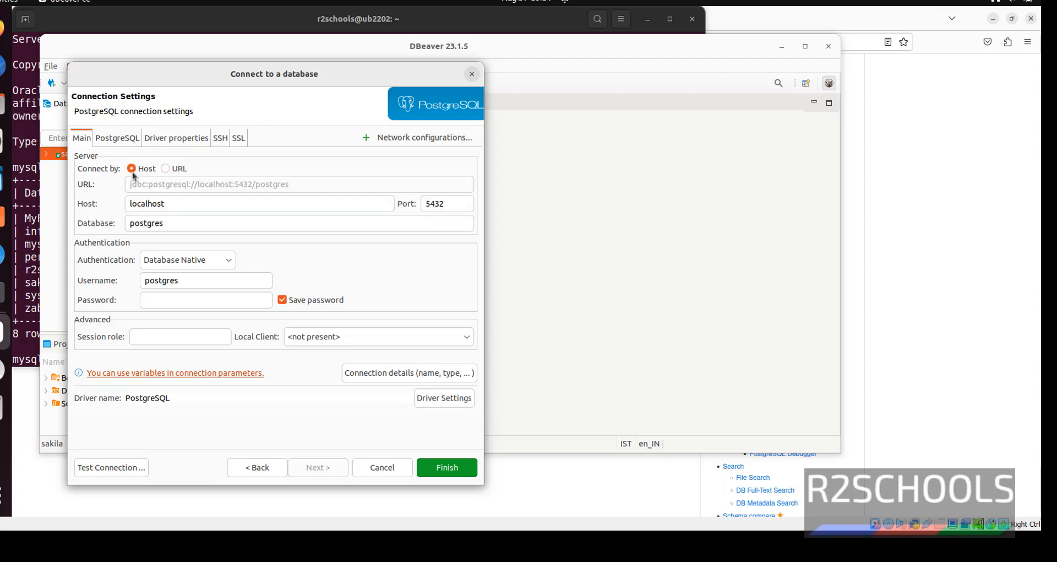
pyautogui.doubleClick(193, 208)
pyautogui.doubleClick(219, 225)
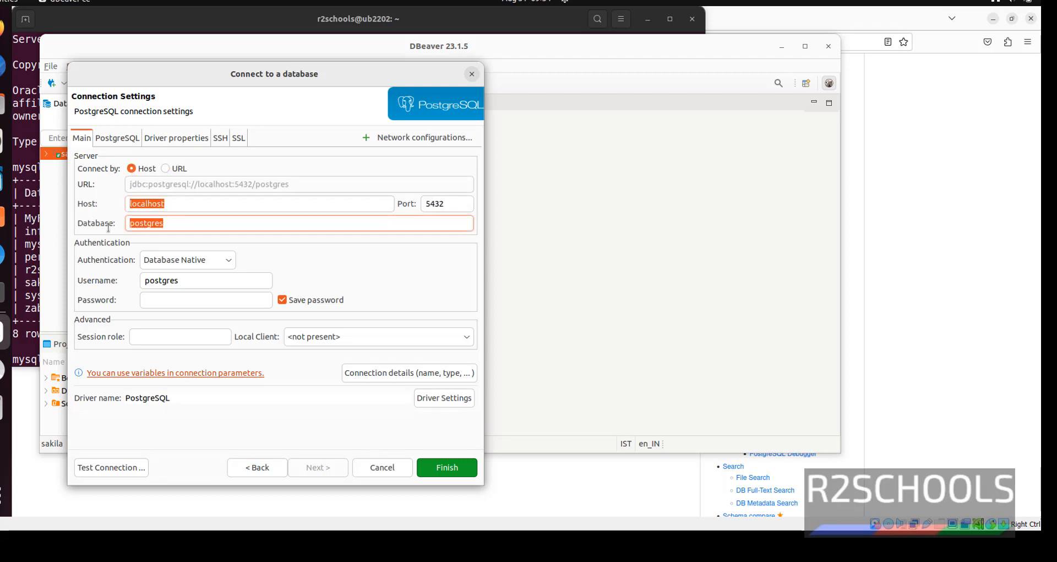
pyautogui.doubleClick(464, 207)
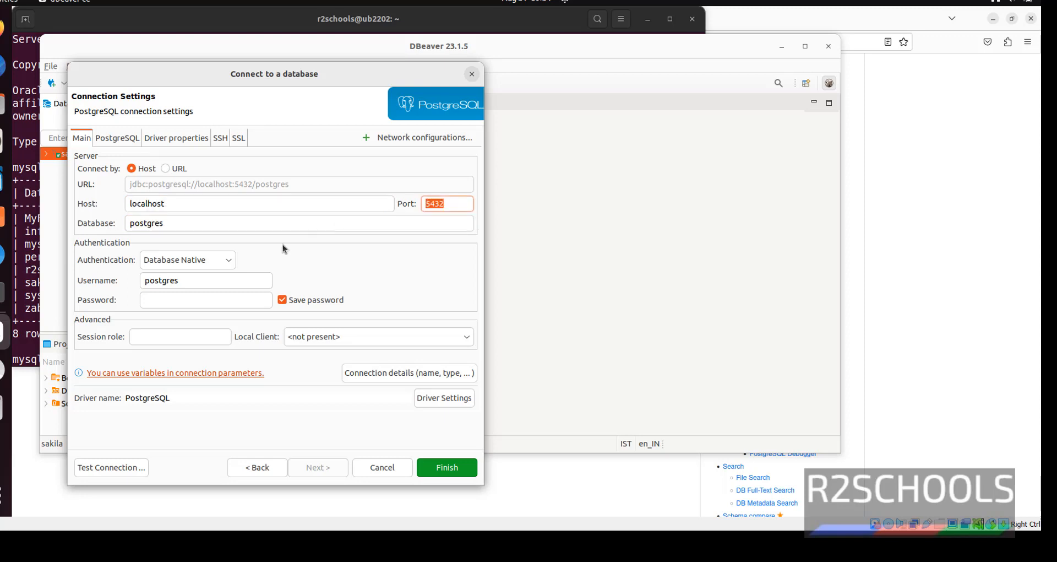
pyautogui.doubleClick(189, 282)
pyautogui.moveTo(222, 281); pyautogui.dragTo(104, 282)
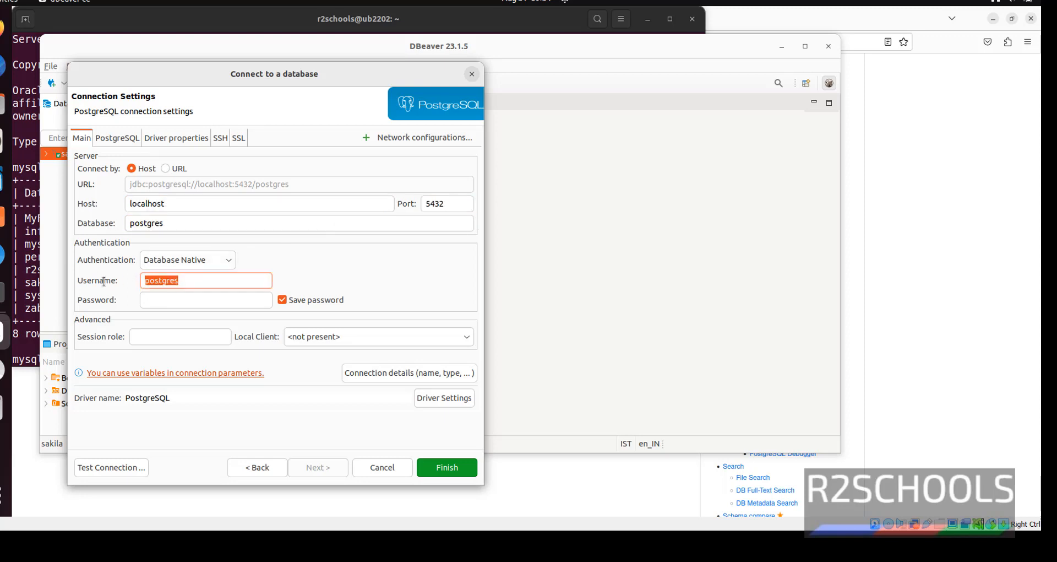
pyautogui.click(165, 300)
pyautogui.write('•••••••••')
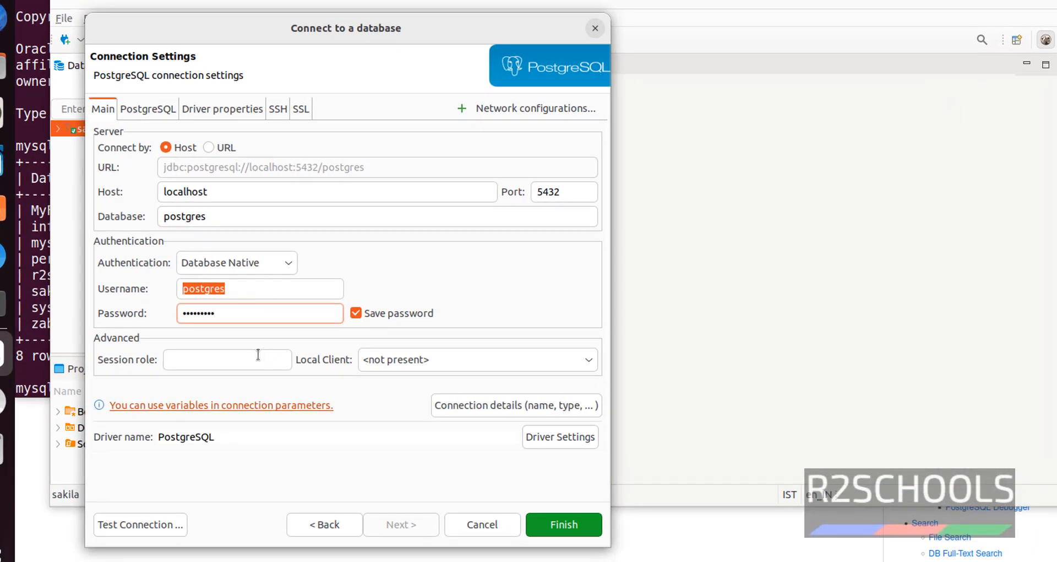
# Step: Test the PostgreSQL connection, downloading the required driver files, and finish creating the connection
pyautogui.click(135, 524)
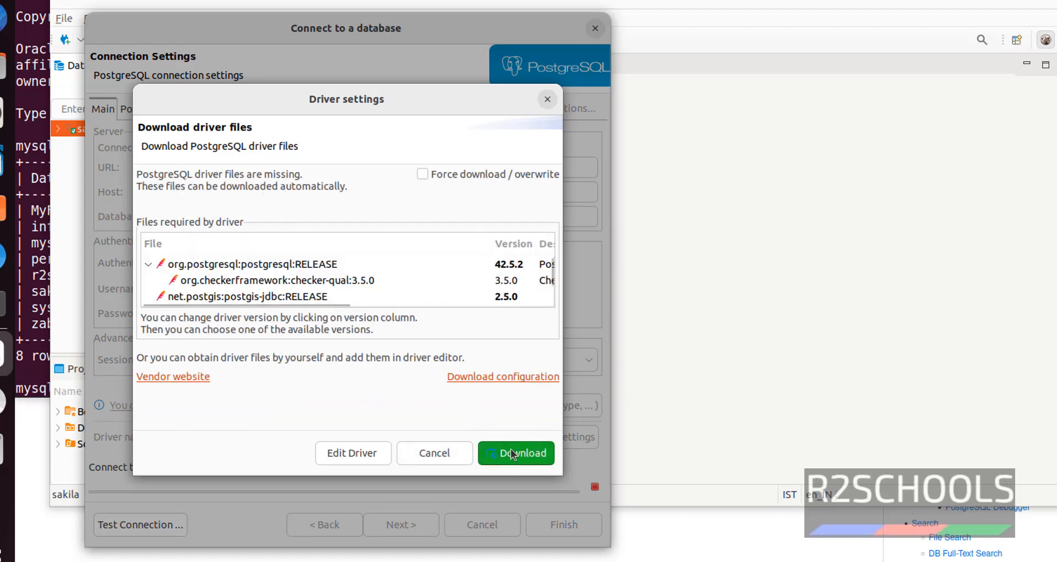
pyautogui.click(511, 454)
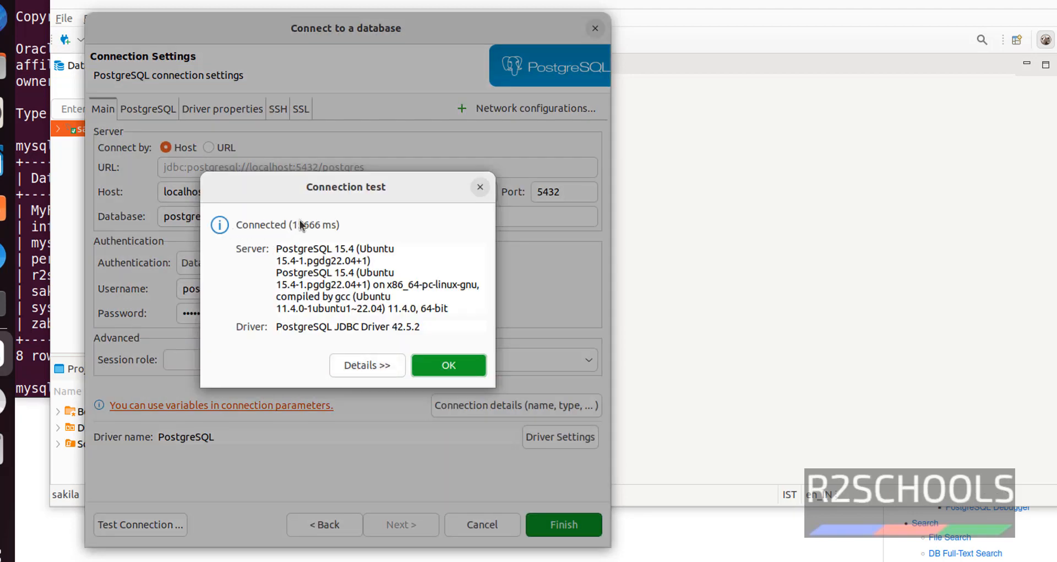
pyautogui.click(463, 367)
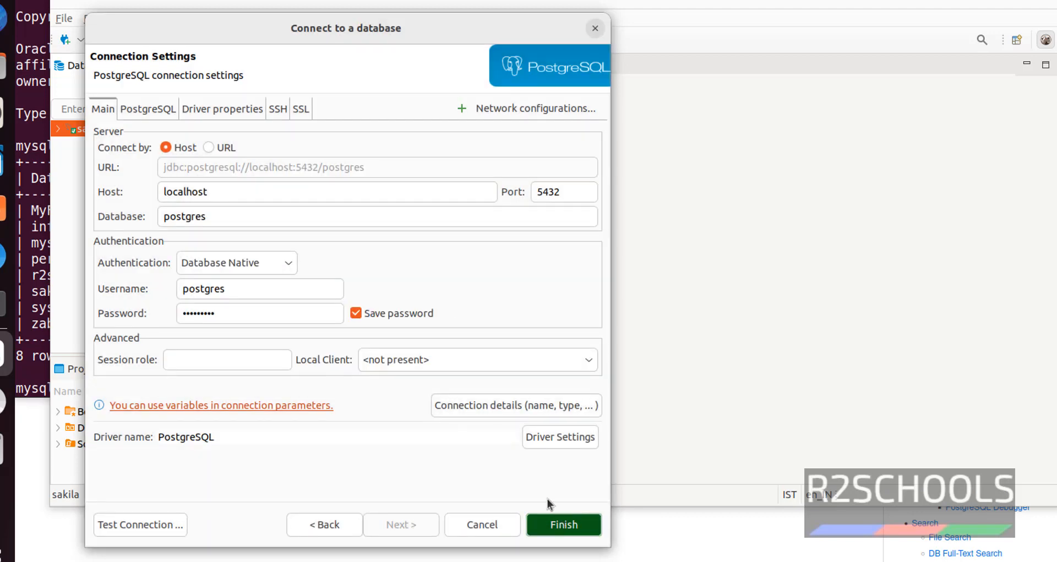
pyautogui.click(551, 522)
# Step: Expand the postgres connection down to its postgres database to examine the contents
pyautogui.click(59, 129)
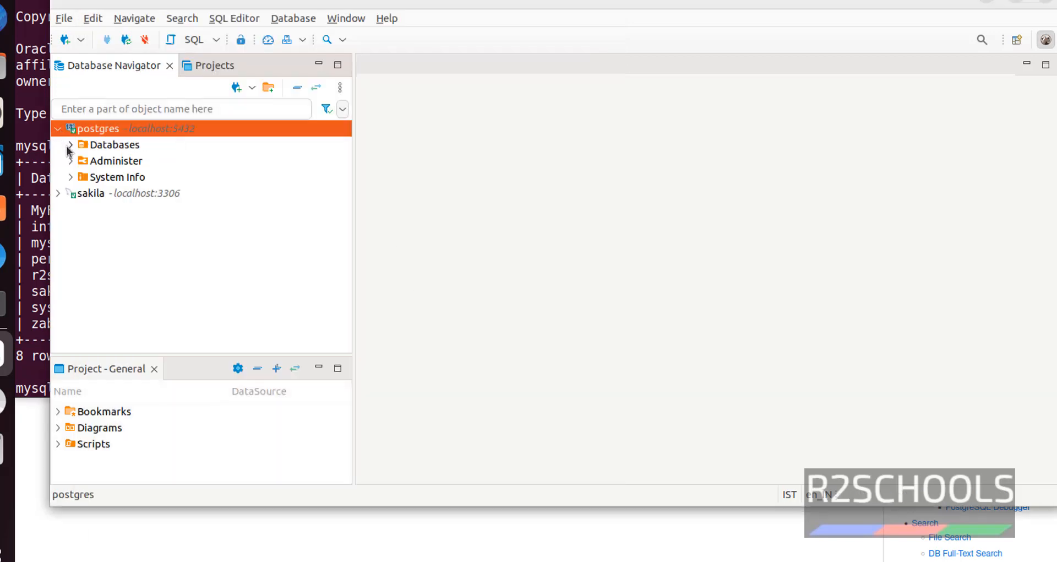
pyautogui.click(69, 146)
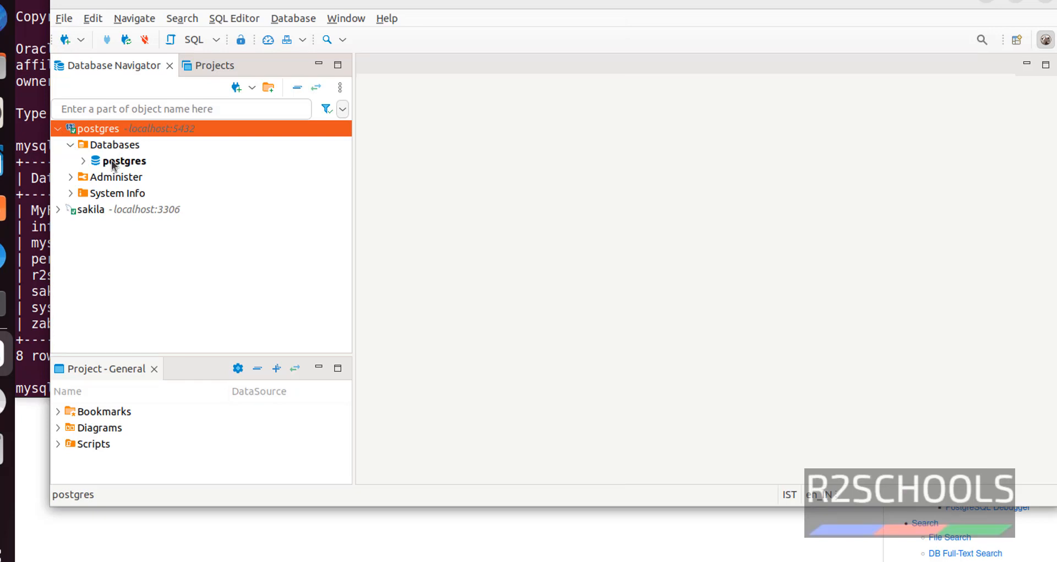
pyautogui.click(83, 161)
pyautogui.click(83, 161)
# Step: Create a new database named testdb under the postgres connection
pyautogui.click(121, 146)
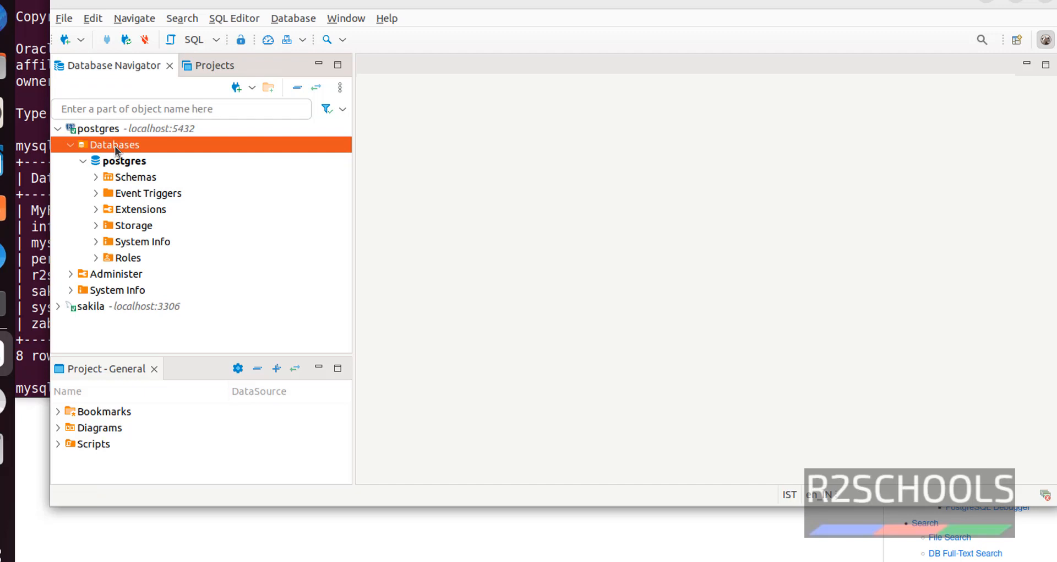
pyautogui.rightClick(115, 146)
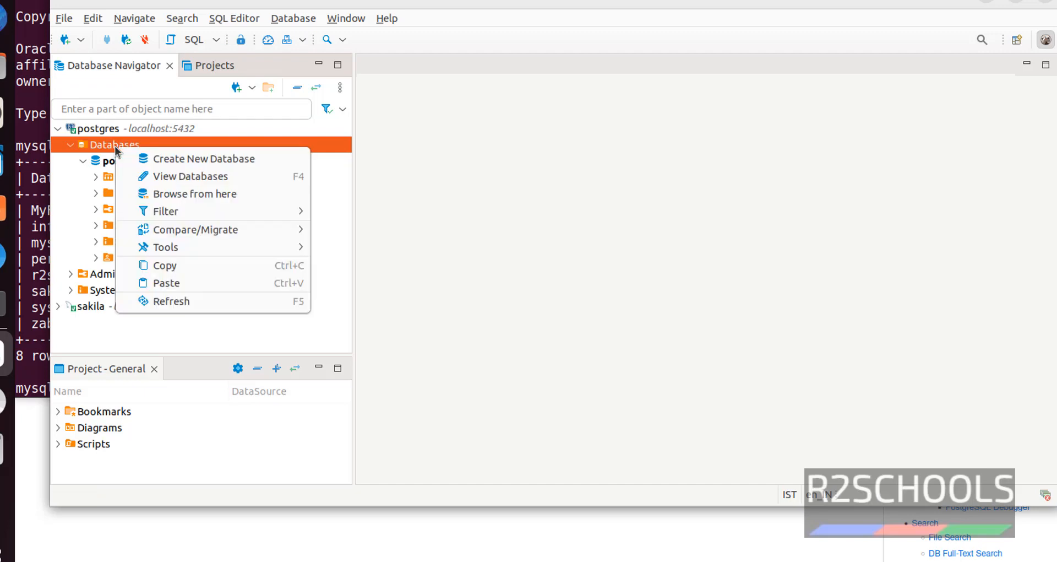
pyautogui.click(157, 160)
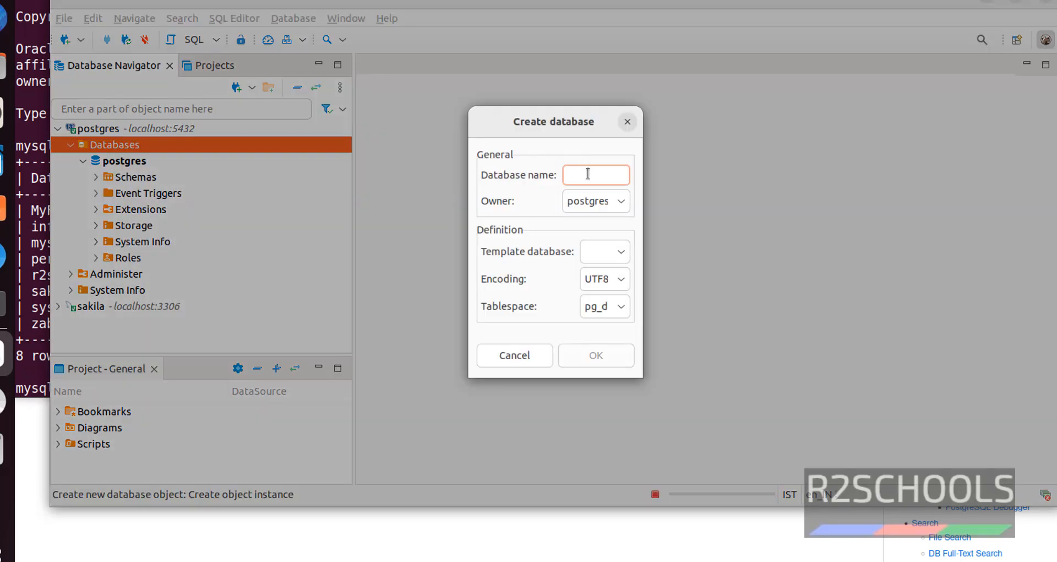
pyautogui.write('testdb')
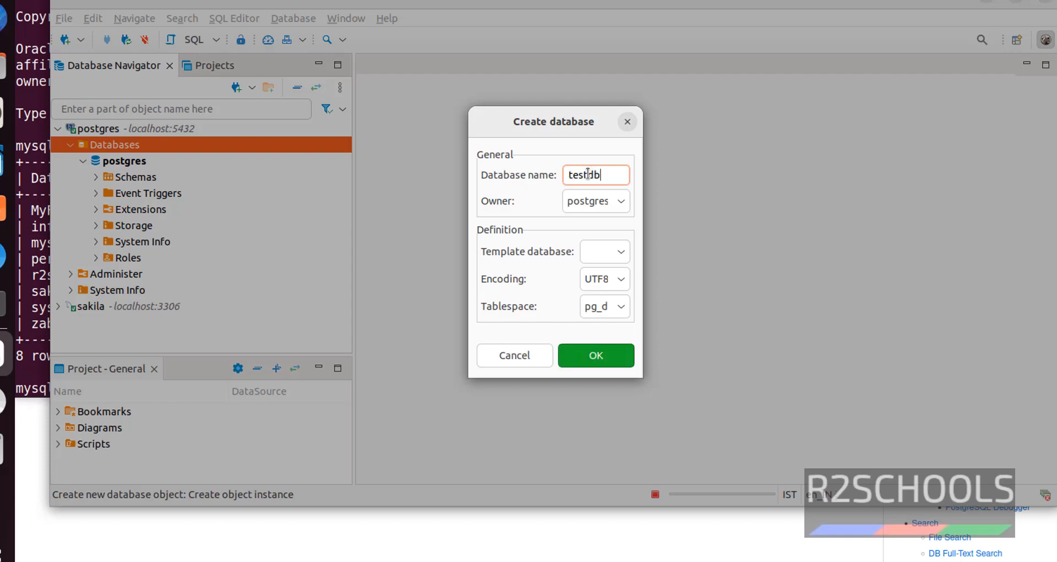
pyautogui.click(622, 349)
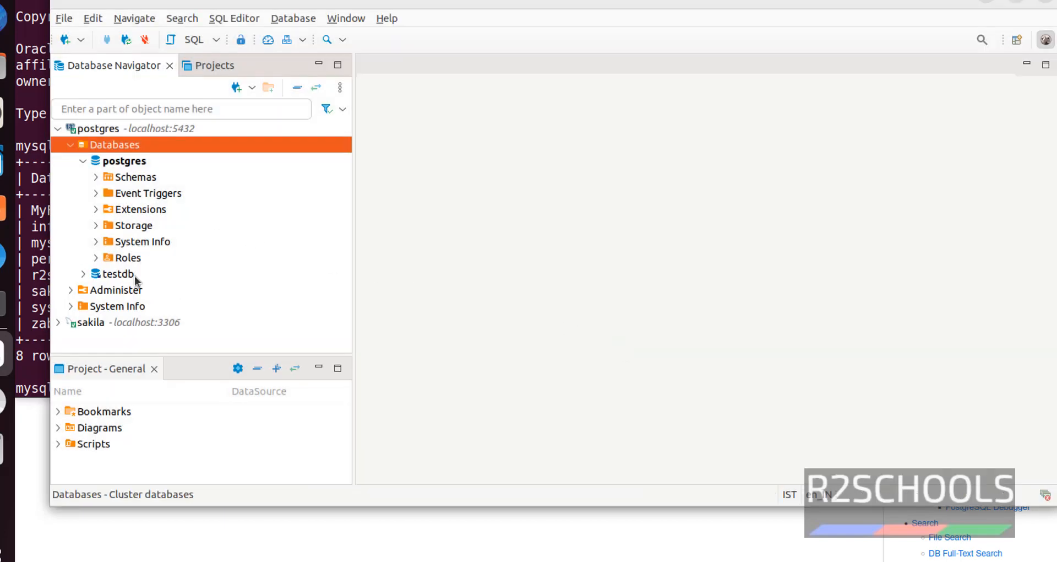
# Step: Switch to the terminal, exit the MySQL client, and start psql as the postgres user with sudo su - postgres
pyautogui.click(33, 372)
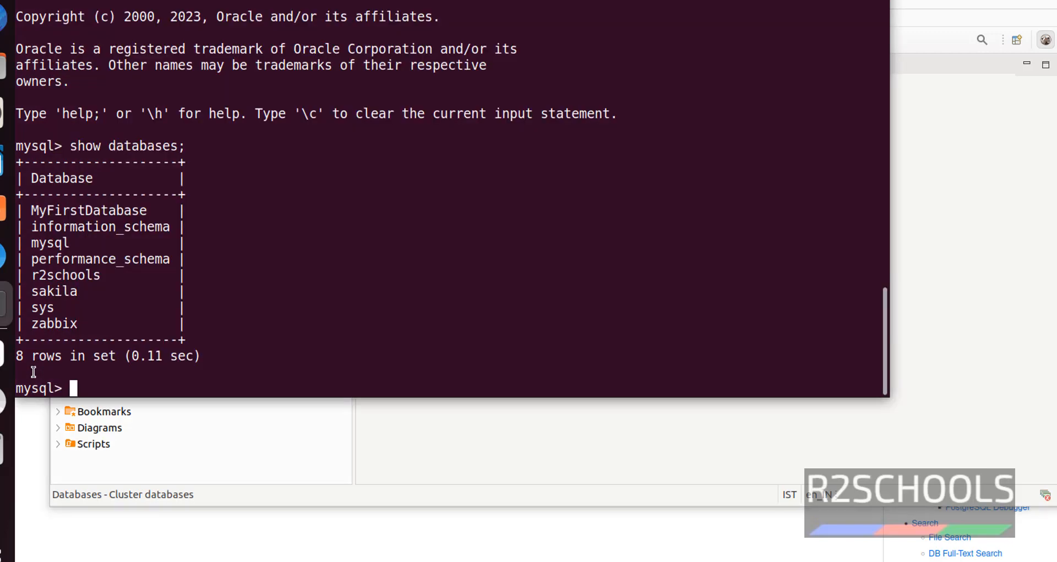
pyautogui.write('exit')
pyautogui.press('Return')
pyautogui.write('su')
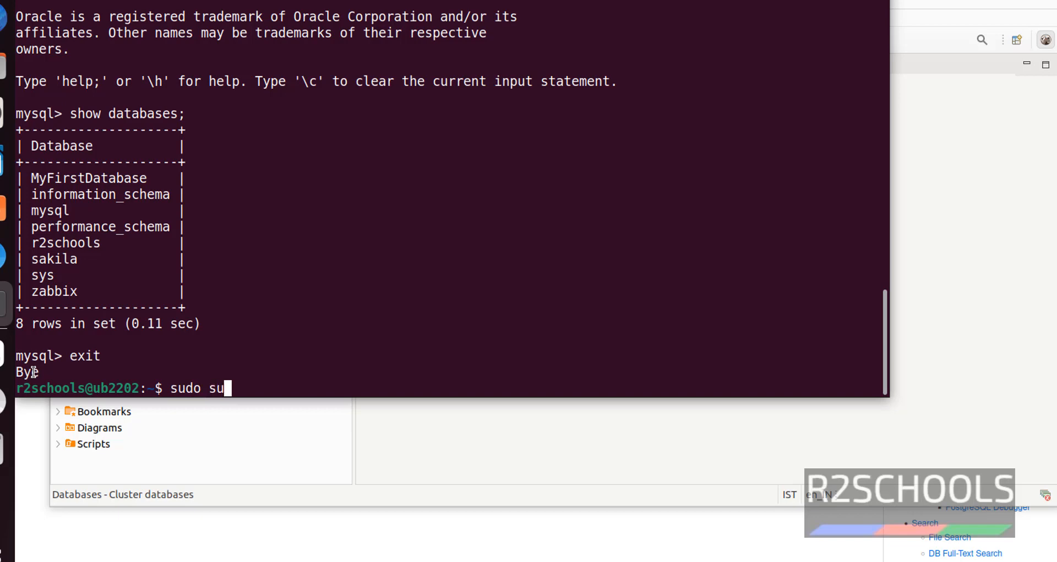
pyautogui.write(' - postgres')
pyautogui.press('Return')
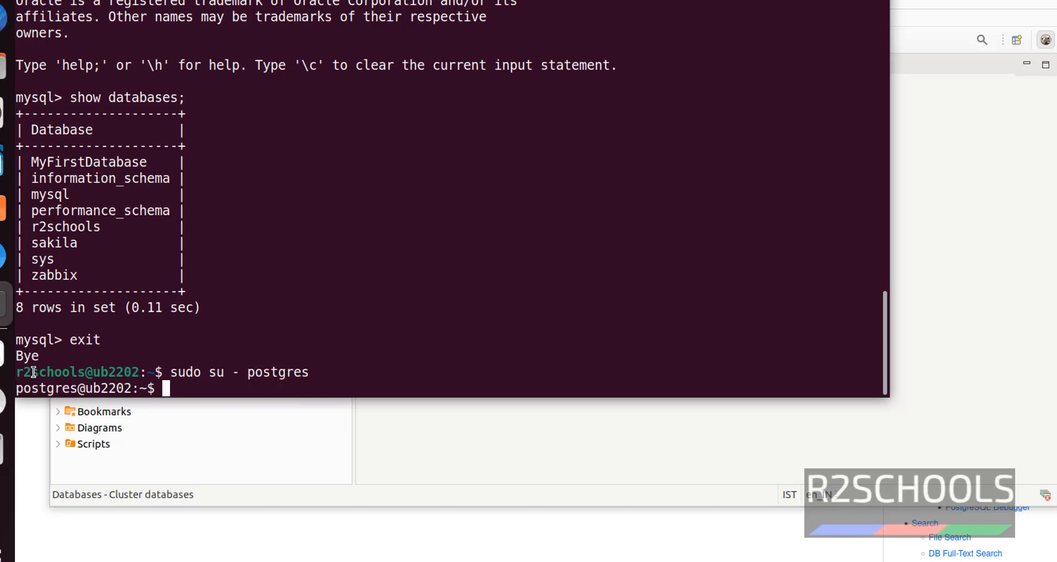
pyautogui.write('psql')
pyautogui.press('Return')
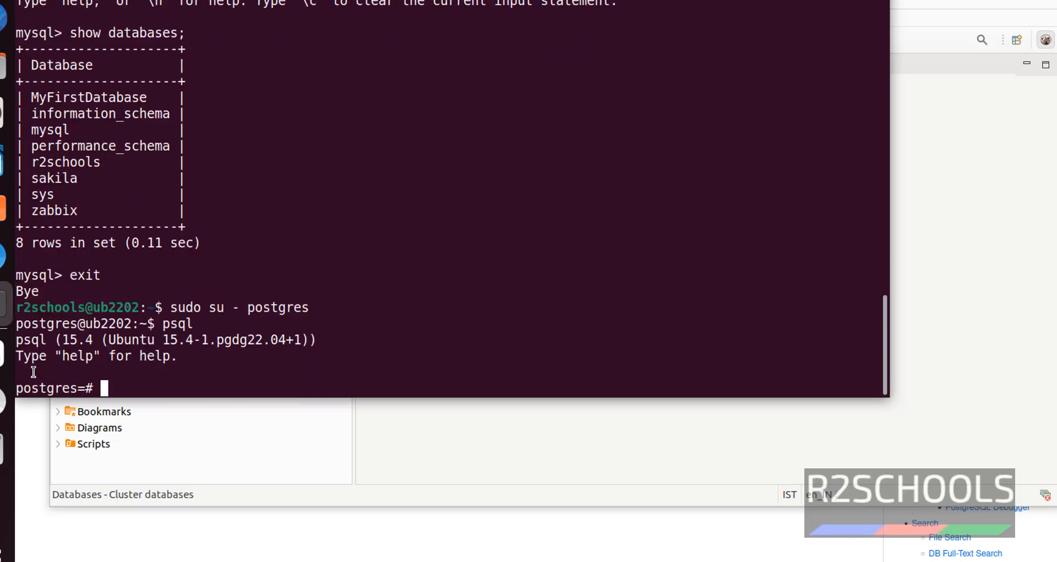
# Step: List the PostgreSQL databases with \l and check for testdb
pyautogui.write('\\l')
pyautogui.press('Return')
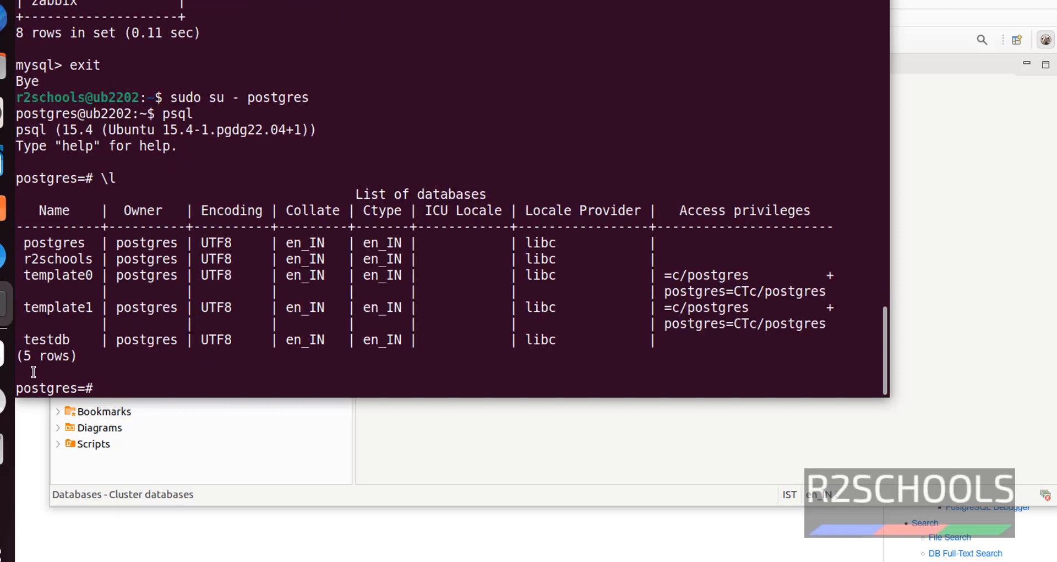
pyautogui.moveTo(78, 337); pyautogui.dragTo(22, 338)
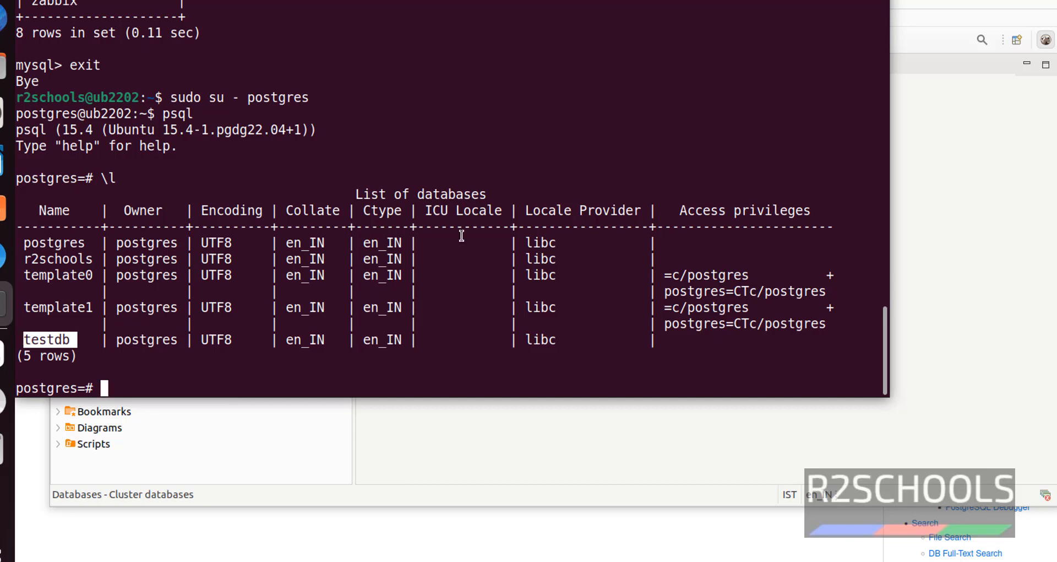
# Step: Return to DBeaver, collapse the postgres connection, and create a database named testdb under the MySQL sakila connection
pyautogui.click(705, 409)
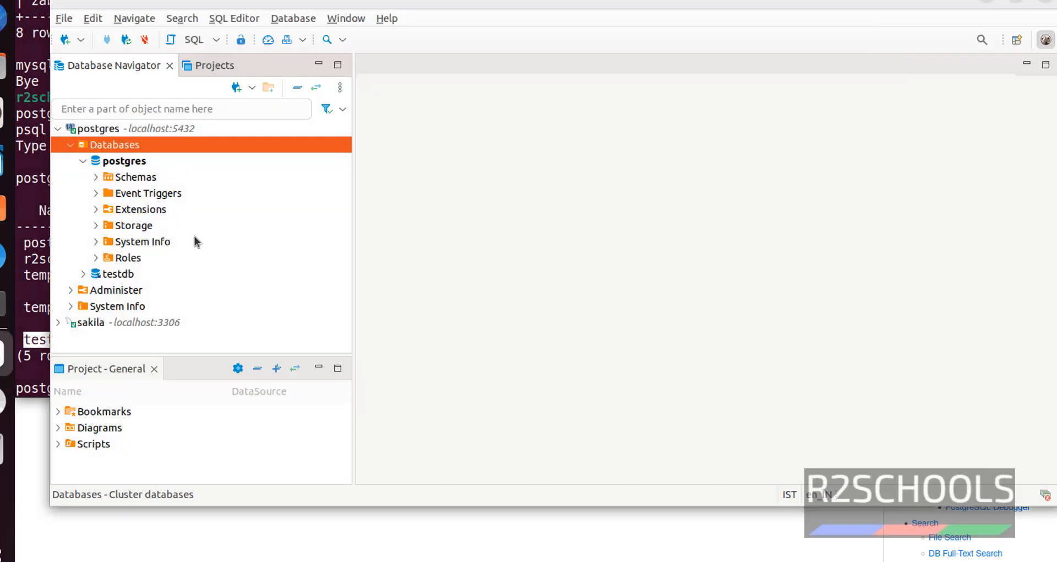
pyautogui.click(67, 146)
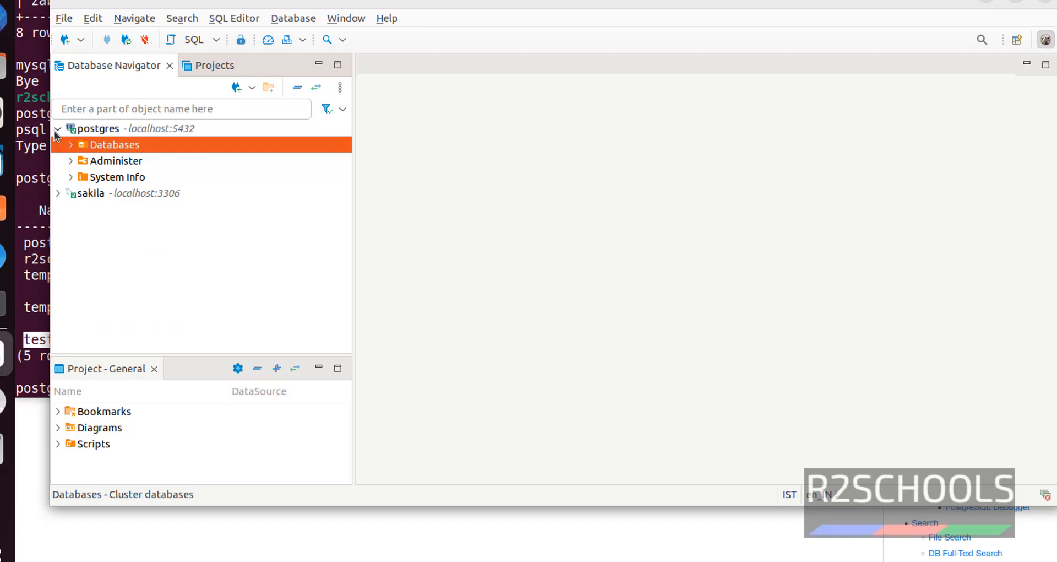
pyautogui.click(55, 130)
pyautogui.click(58, 145)
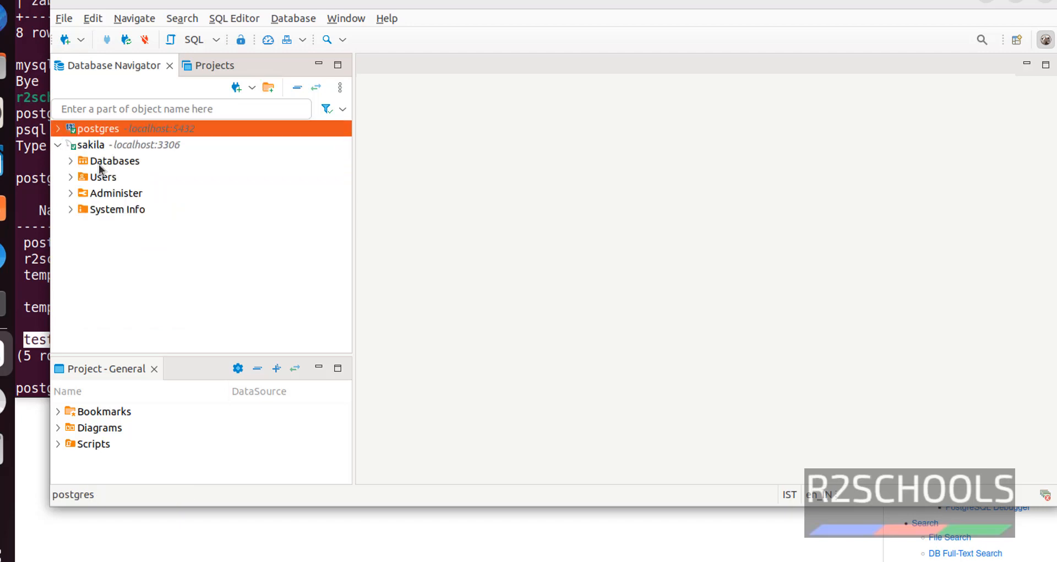
pyautogui.rightClick(100, 166)
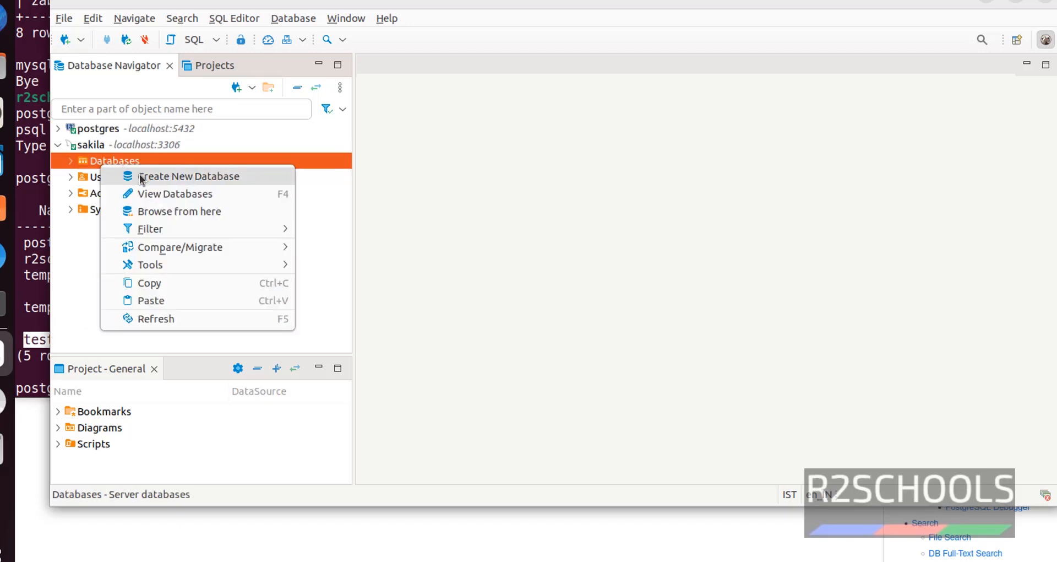
pyautogui.click(224, 177)
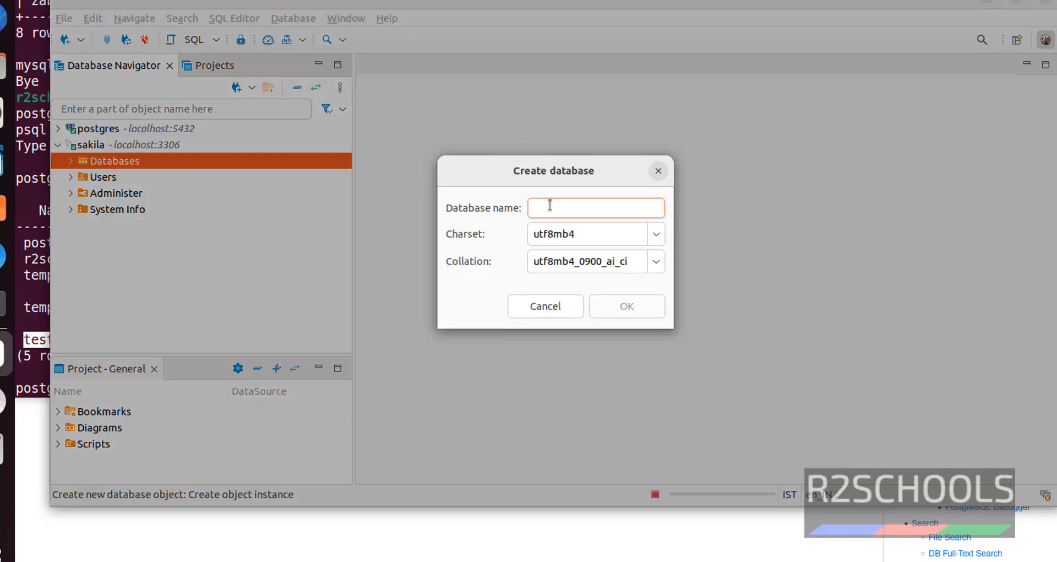
pyautogui.write('testdb')
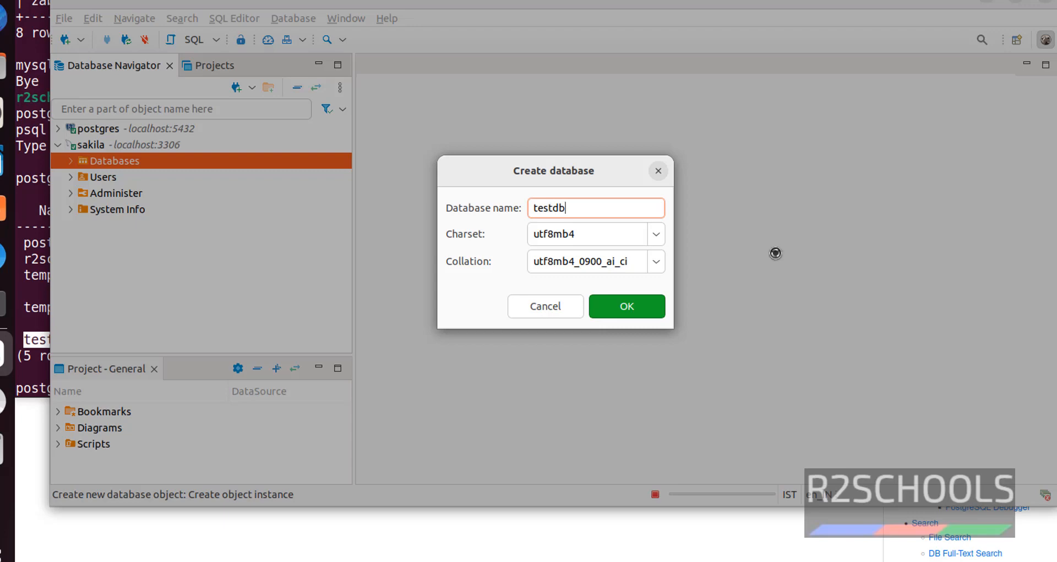
pyautogui.click(633, 315)
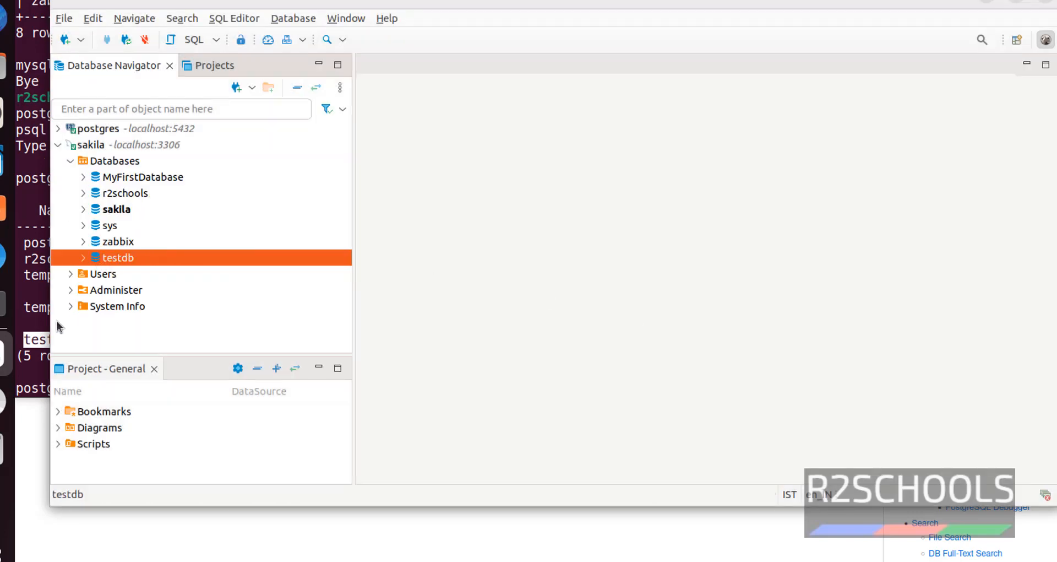
# Step: Return to the terminal, quit psql and log out of the postgres account, and clear the screen
pyautogui.click(35, 289)
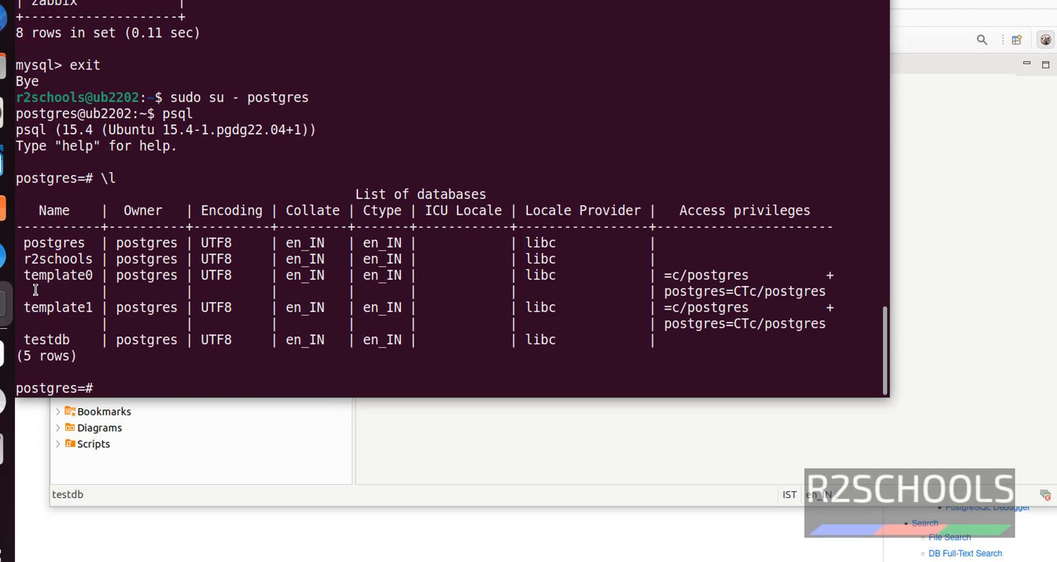
pyautogui.write('\\q')
pyautogui.press('Return')
pyautogui.write('e')
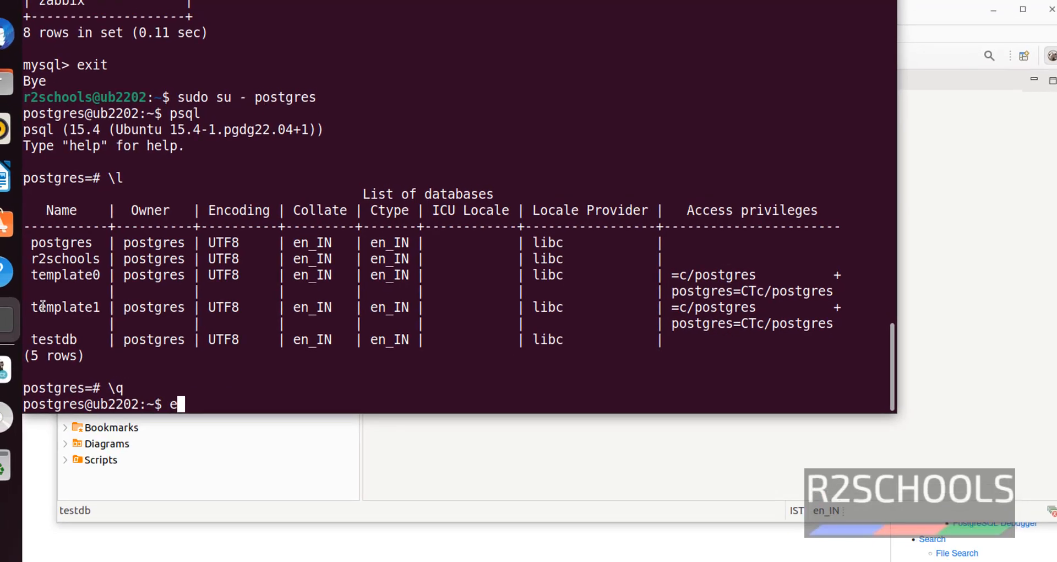
pyautogui.write('xit')
pyautogui.press('Return')
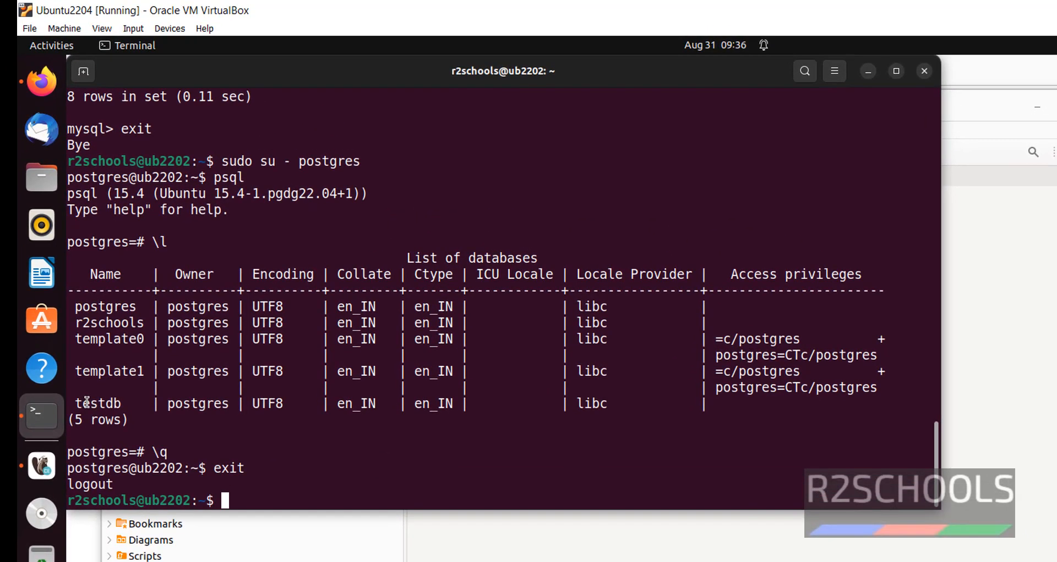
pyautogui.hotkey('ctrl', 'l')
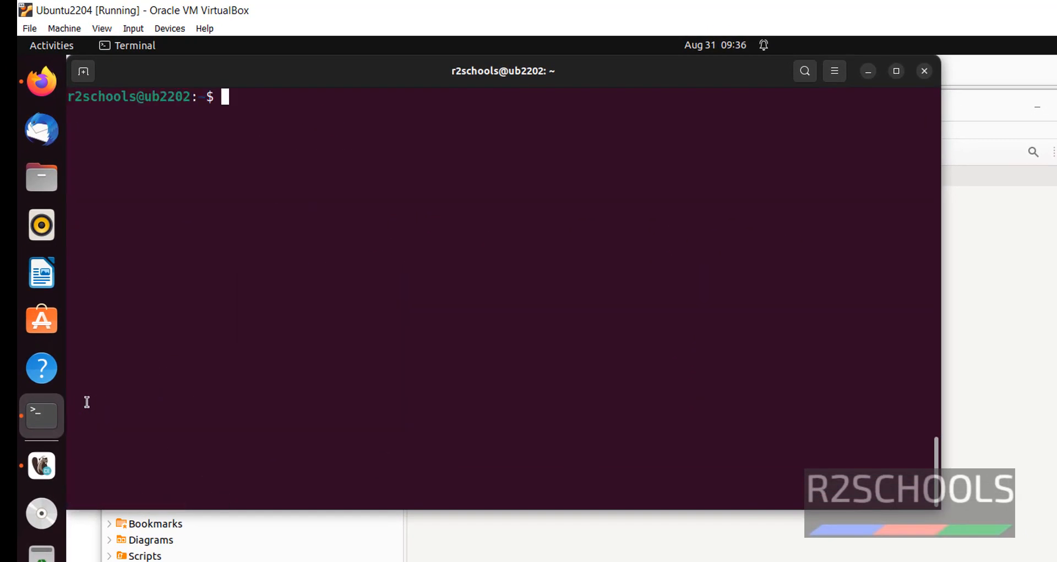
# Step: Start the MySQL client as root with mysql -u root -p and enter the root account's password
pyautogui.press('Up')
pyautogui.press('Up')
pyautogui.press('Up')
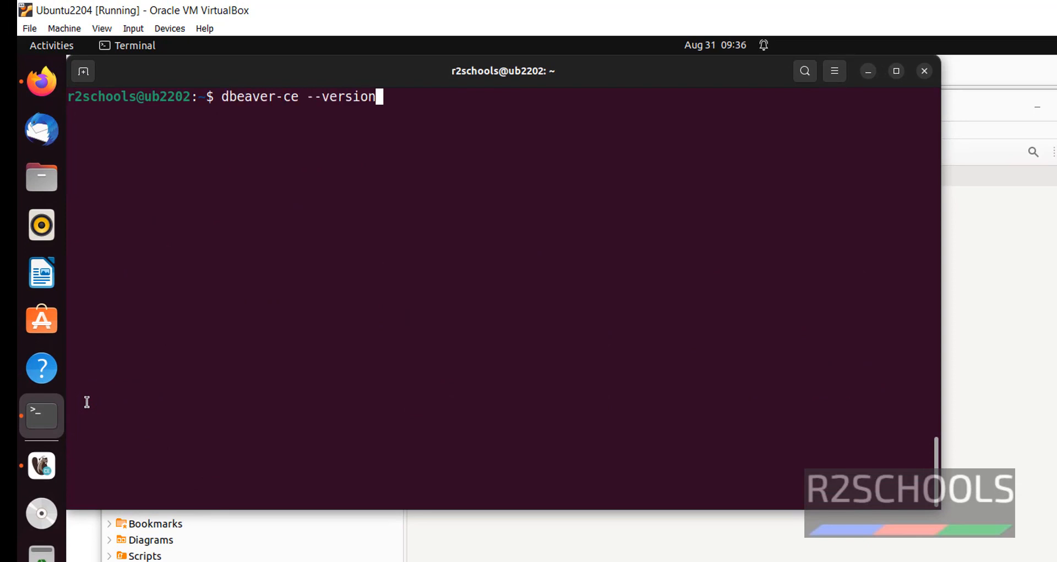
pyautogui.press('Down')
pyautogui.press('Return')
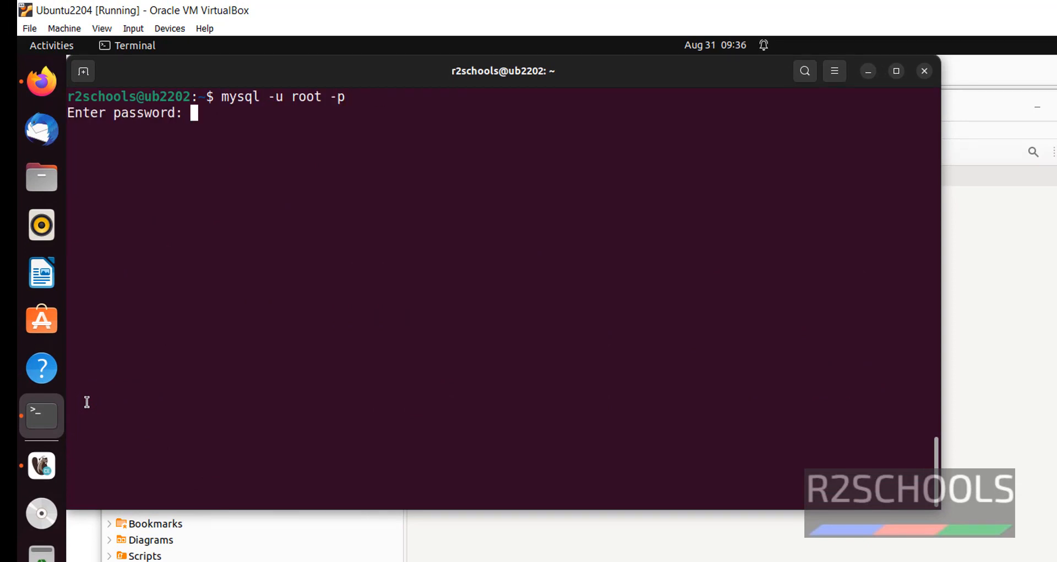
pyautogui.press('Return')
# Step: List the MySQL databases with show databases; and check the list for testdb
pyautogui.write('shw')
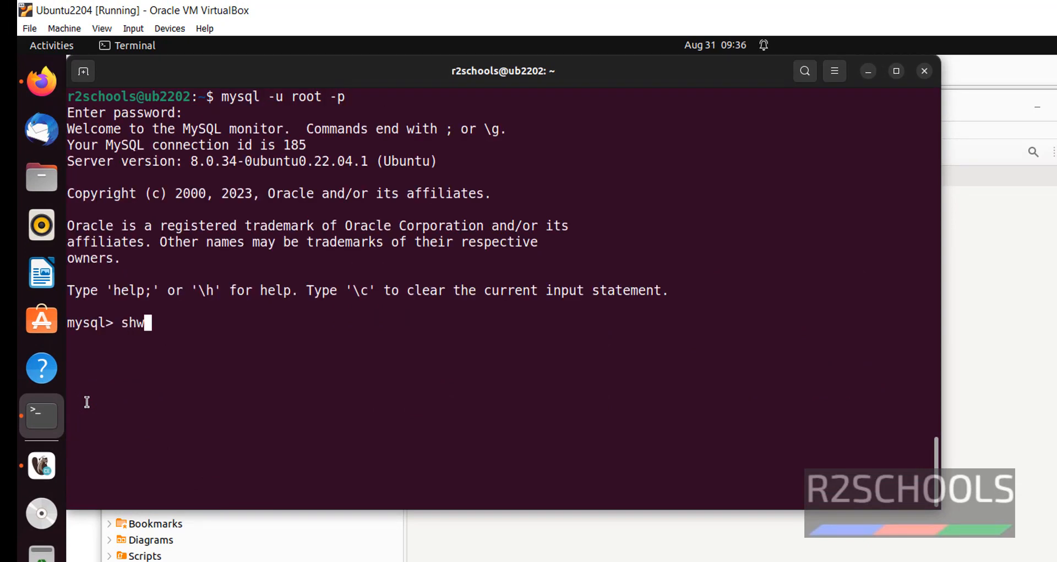
pyautogui.press('BackSpace')
pyautogui.write('ow')
pyautogui.press('BackSpace')
pyautogui.press('BackSpace')
pyautogui.write('ow database')
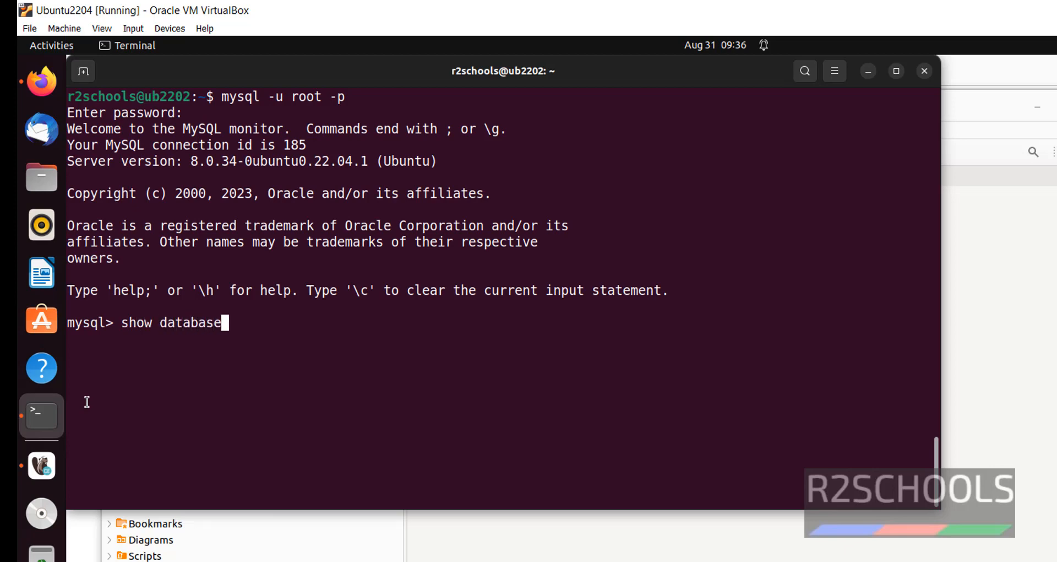
pyautogui.write('s;')
pyautogui.press('Return')
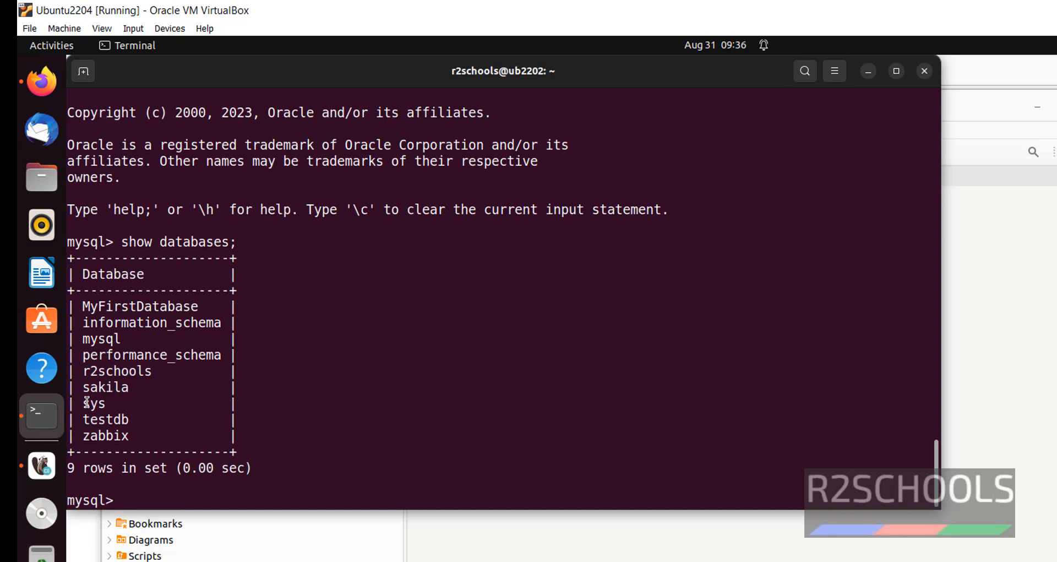
pyautogui.moveTo(135, 419); pyautogui.dragTo(87, 417)
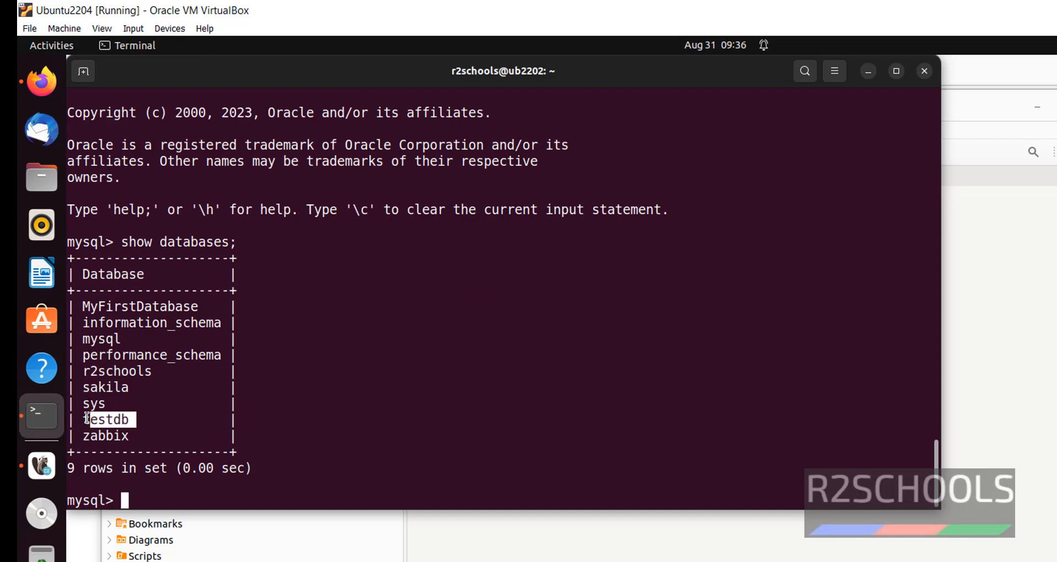
# Step: Compare the new MySQL database list with the earlier show databases output in the terminal history
pyautogui.scroll(12, 327, 361)
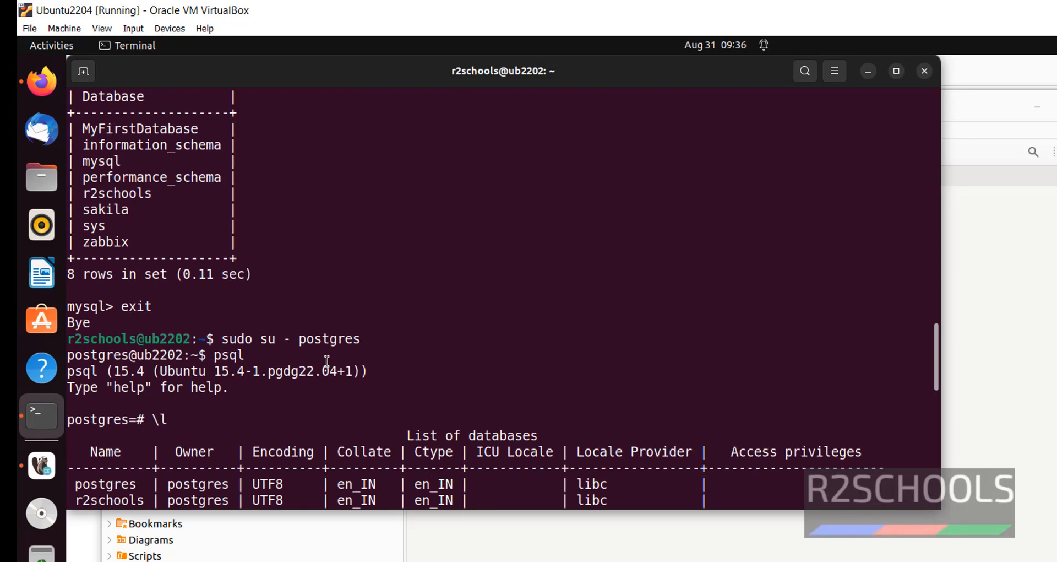
pyautogui.scroll(3, 328, 361)
pyautogui.moveTo(80, 259); pyautogui.dragTo(182, 391)
pyautogui.scroll(-14, 270, 381)
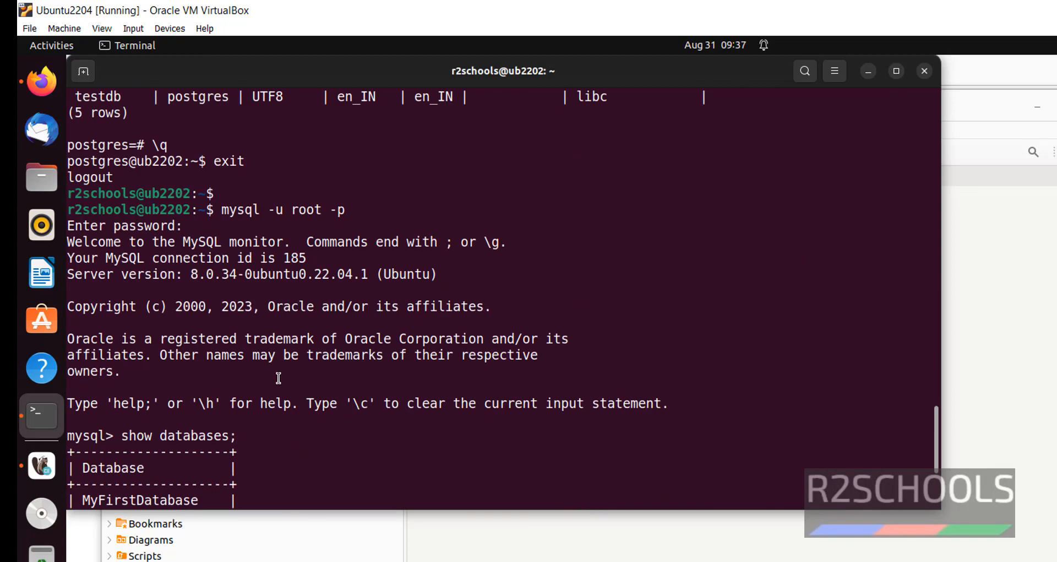
pyautogui.scroll(-4, 279, 378)
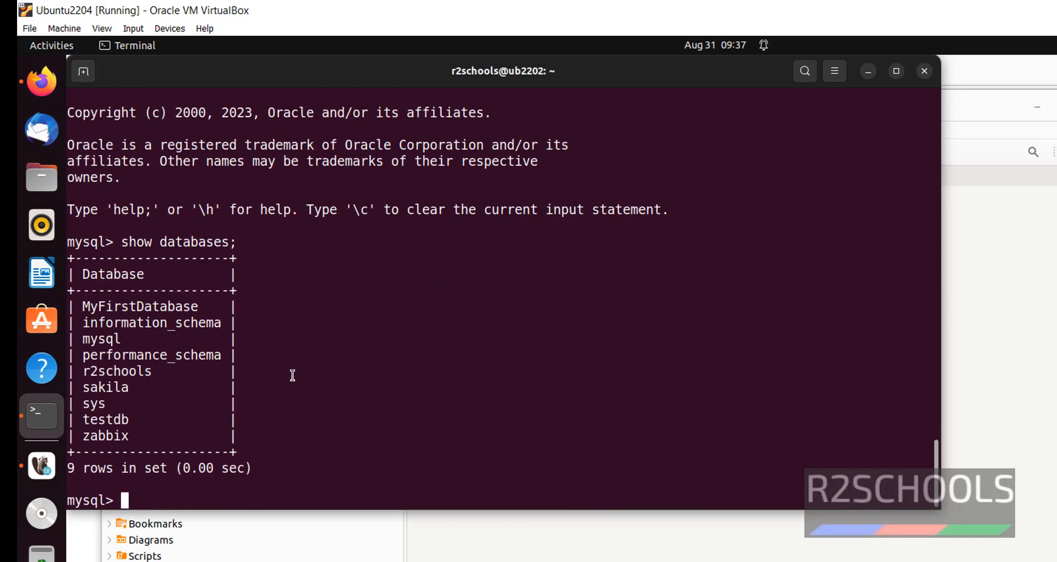